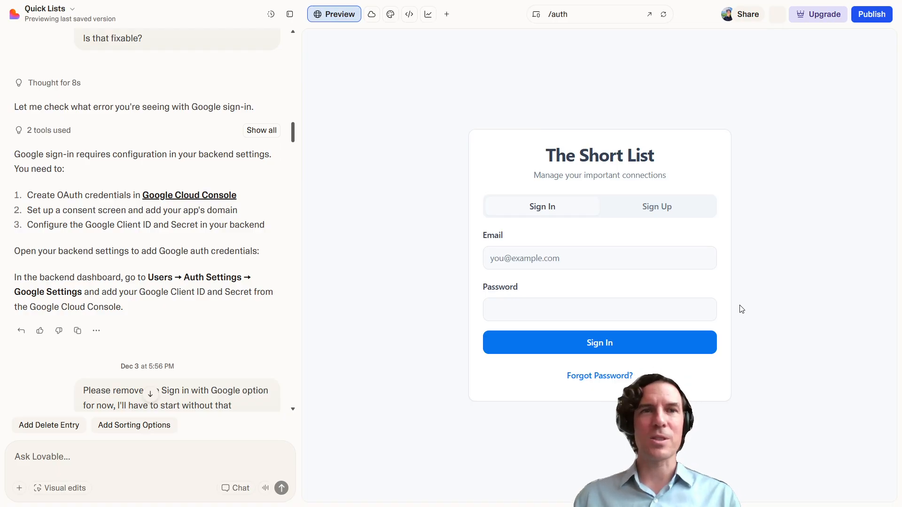
Step: Go back through the project's chat history to the original prompt requesting "The Short List" web app
{"action": "scroll", "coordinate": [121, 210], "scroll_direction": "up", "scroll_amount": 6}
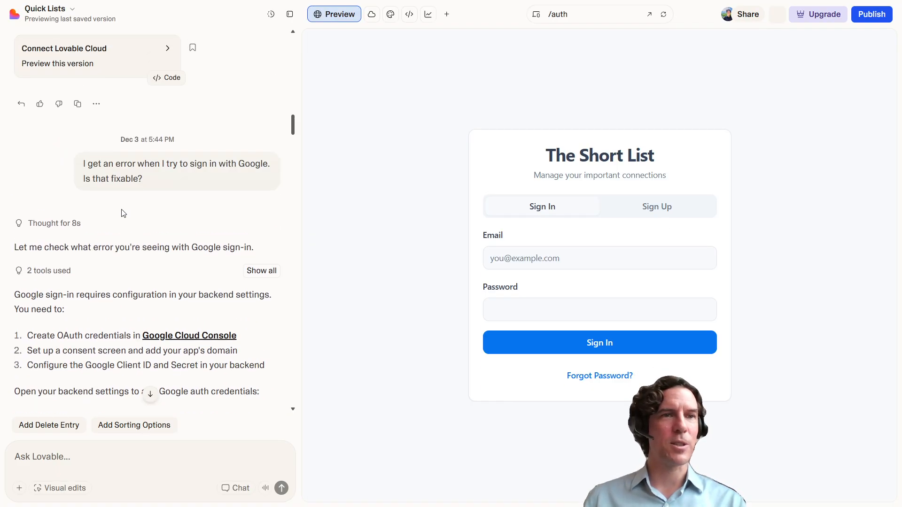
{"action": "scroll", "coordinate": [210, 211], "scroll_direction": "up", "scroll_amount": 5}
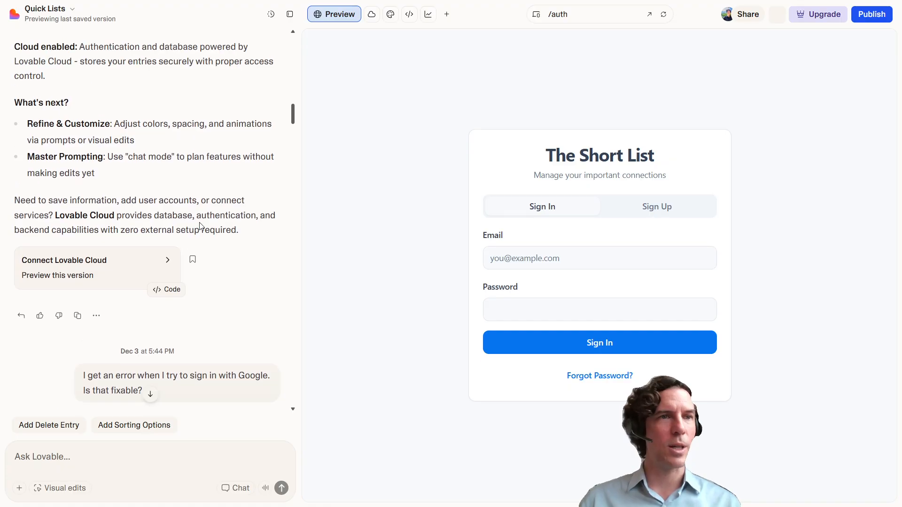
{"action": "scroll", "coordinate": [210, 211], "scroll_direction": "up", "scroll_amount": 7}
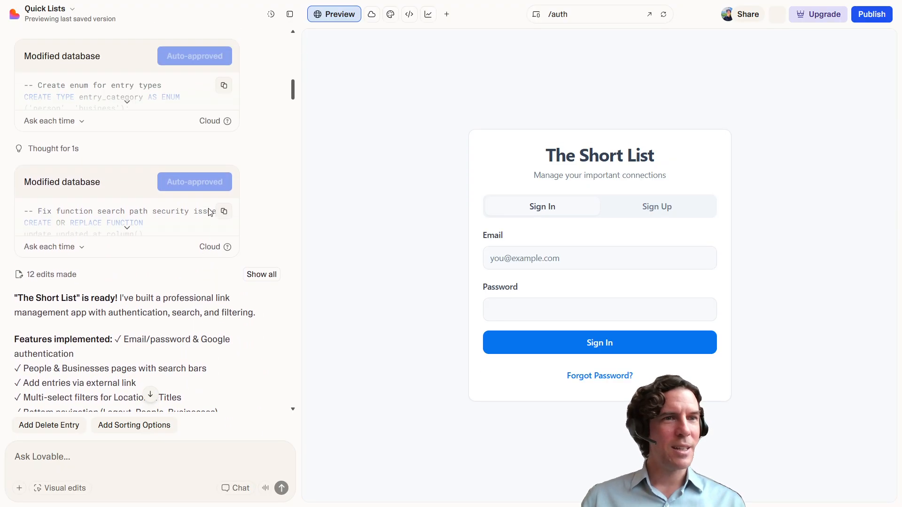
{"action": "scroll", "coordinate": [208, 248], "scroll_direction": "up", "scroll_amount": 5}
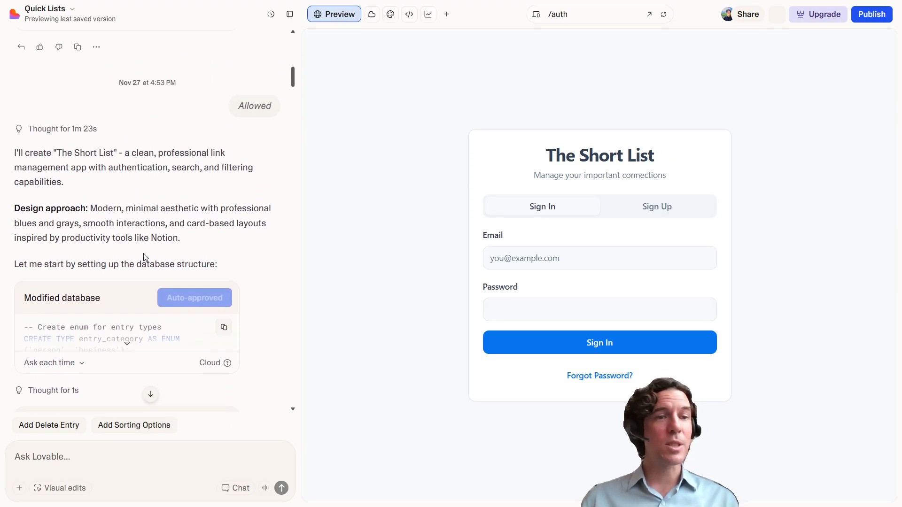
{"action": "scroll", "coordinate": [117, 329], "scroll_direction": "down", "scroll_amount": 4}
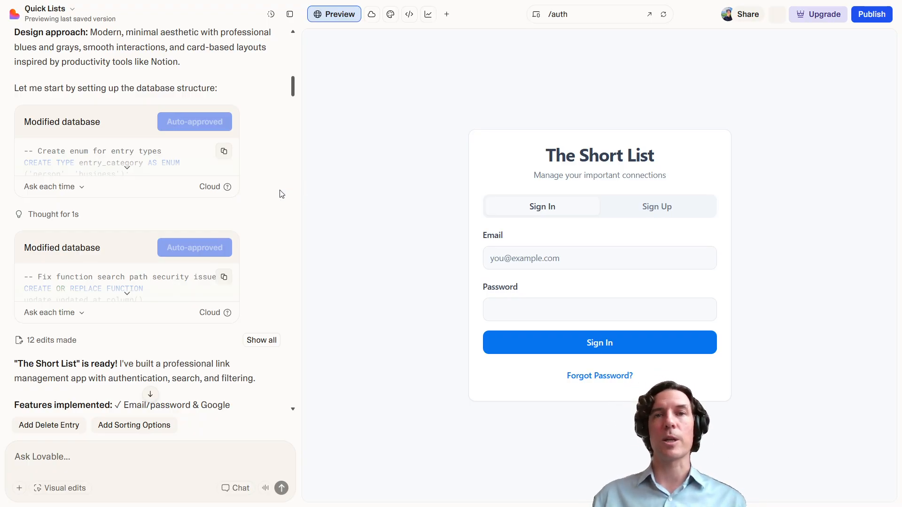
{"action": "scroll", "coordinate": [282, 194], "scroll_direction": "up", "scroll_amount": 10}
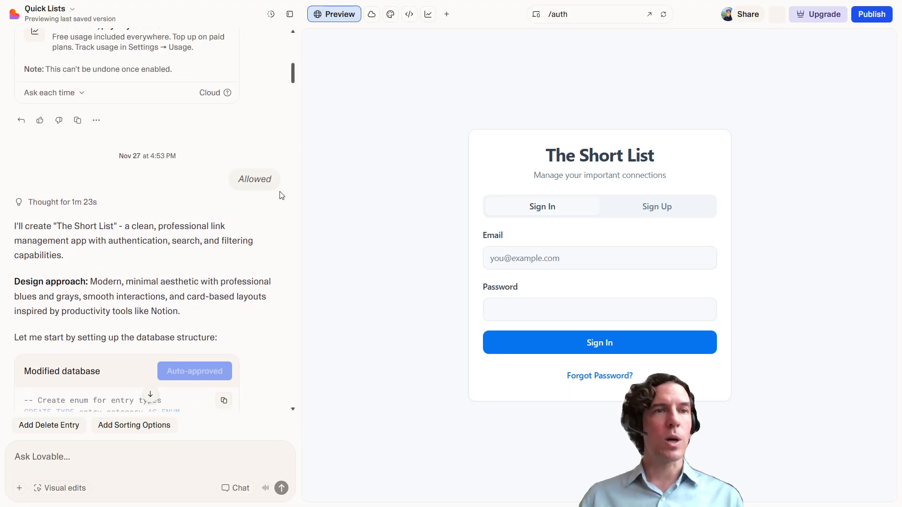
{"action": "scroll", "coordinate": [282, 191], "scroll_direction": "up", "scroll_amount": 7}
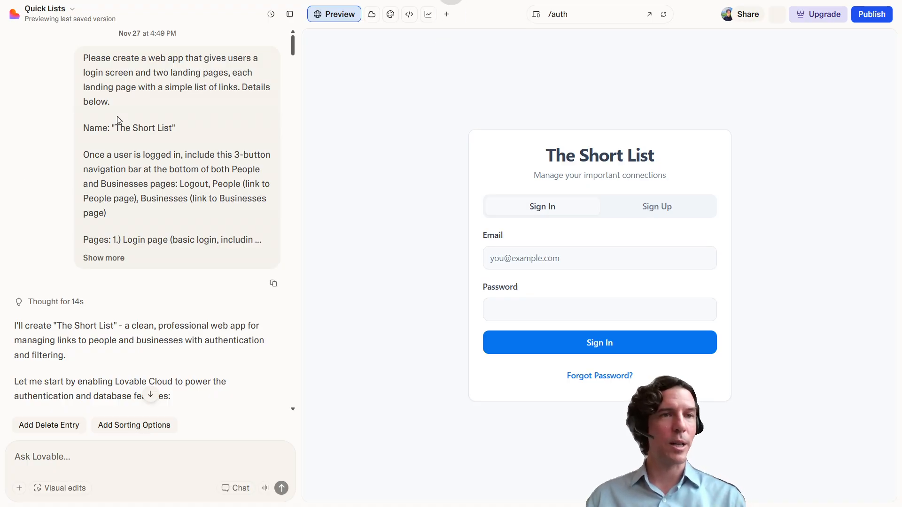
Step: Review the initial build response, covering Cloud enablement, the database changes, the implemented features and the suggested next steps
{"action": "scroll", "coordinate": [155, 222], "scroll_direction": "down", "scroll_amount": 6}
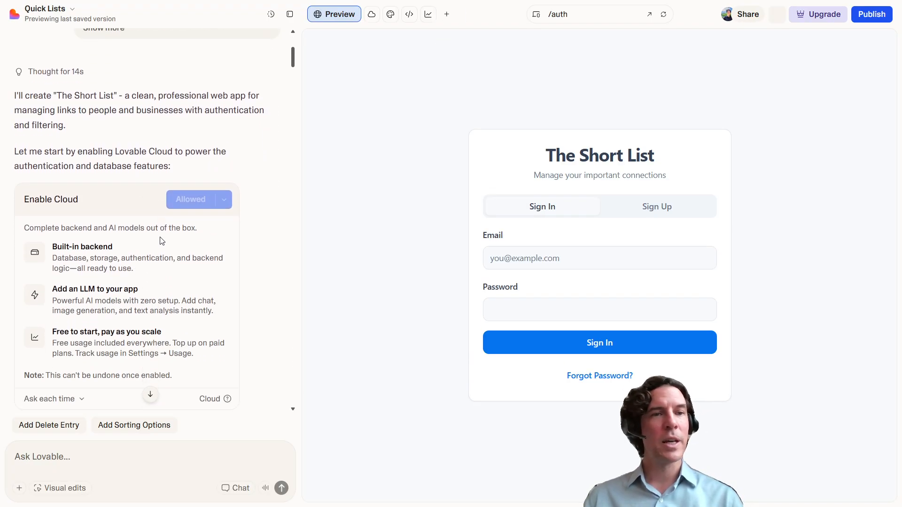
{"action": "scroll", "coordinate": [197, 237], "scroll_direction": "down", "scroll_amount": 2}
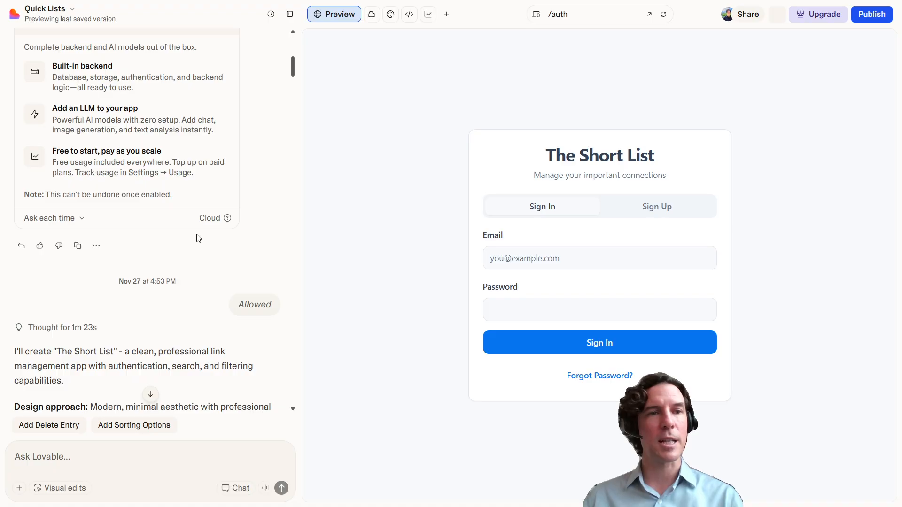
{"action": "scroll", "coordinate": [198, 234], "scroll_direction": "down", "scroll_amount": 2}
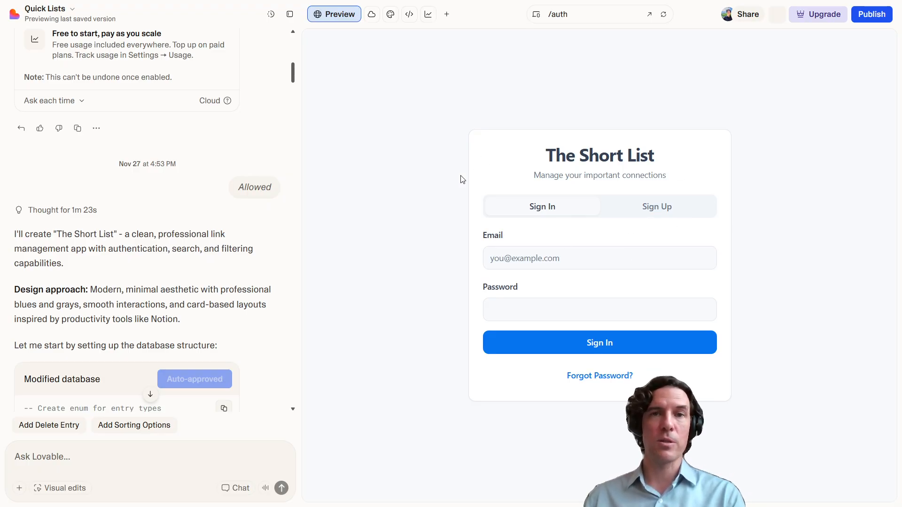
{"action": "scroll", "coordinate": [177, 236], "scroll_direction": "down", "scroll_amount": 10}
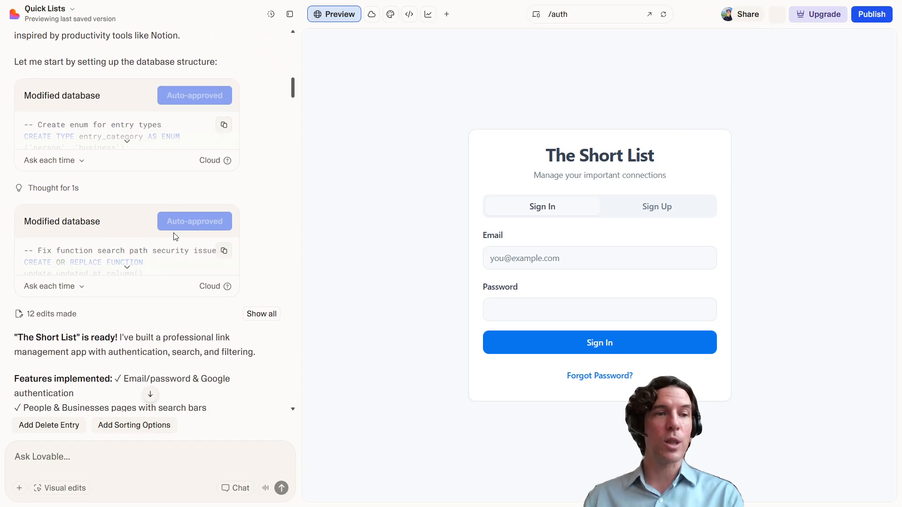
{"action": "scroll", "coordinate": [175, 235], "scroll_direction": "down", "scroll_amount": 3}
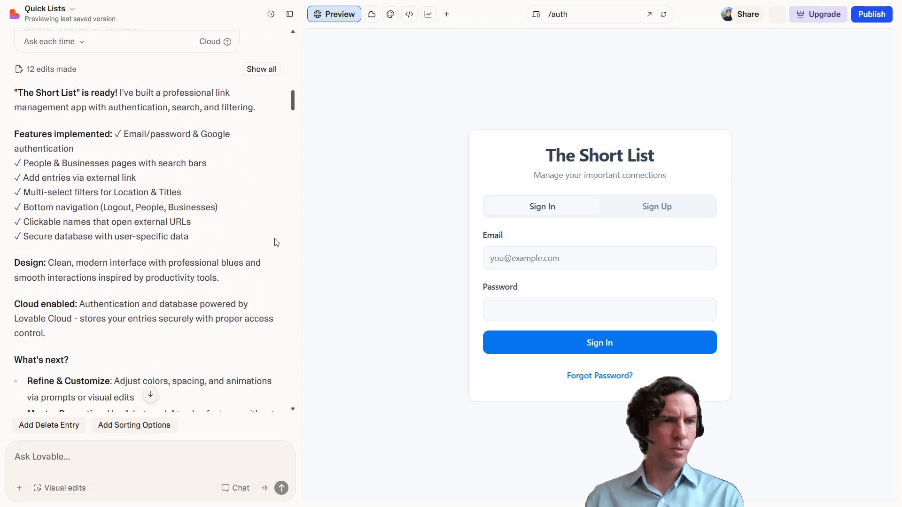
{"action": "scroll", "coordinate": [157, 194], "scroll_direction": "down", "scroll_amount": 6}
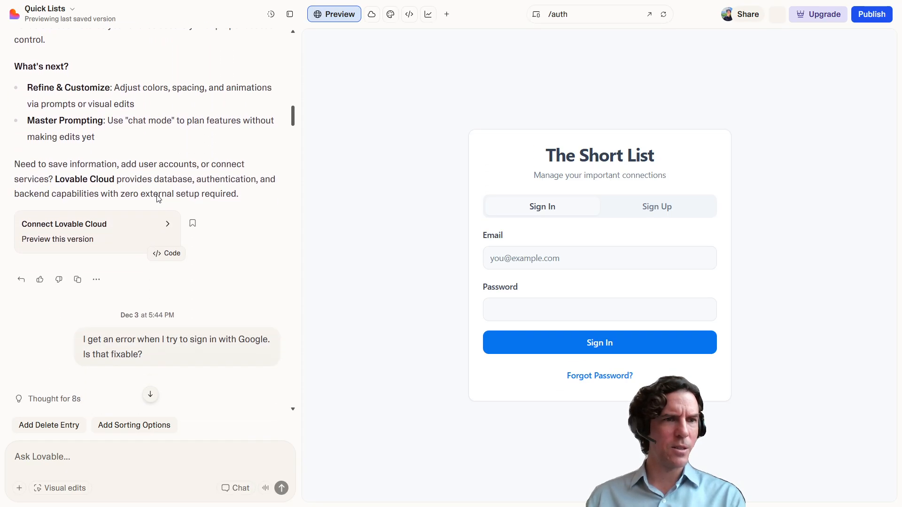
Step: Examine the question about the Google sign-in error and highlight the reply's backend configuration instructions
{"action": "scroll", "coordinate": [247, 183], "scroll_direction": "down", "scroll_amount": 5}
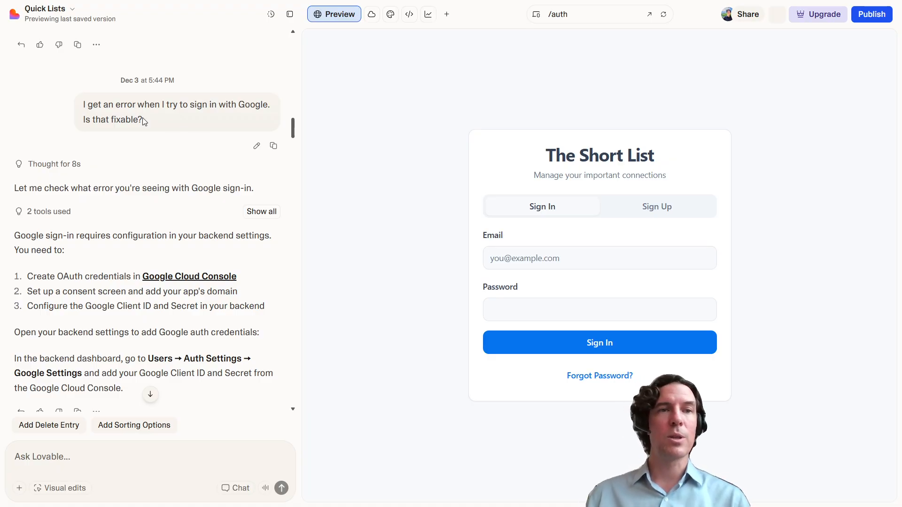
{"action": "left_click_drag", "start_coordinate": [144, 121], "coordinate": [83, 105]}
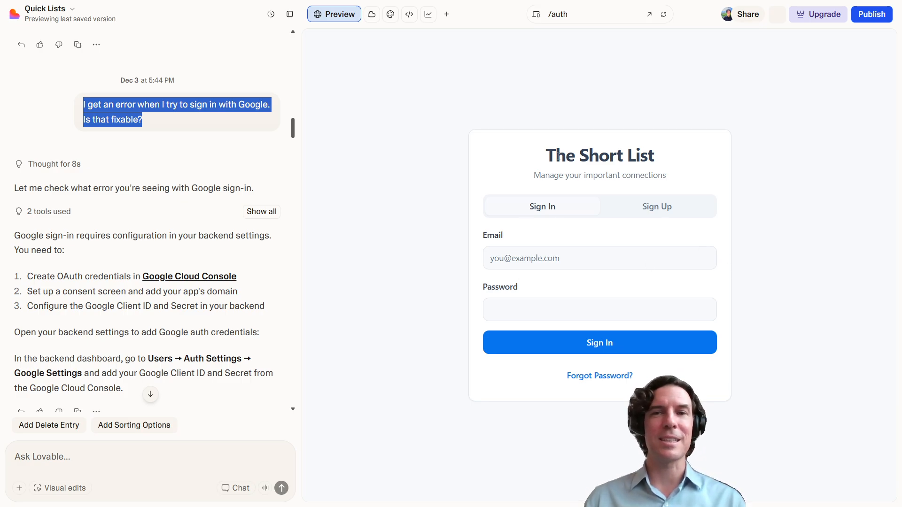
{"action": "left_click", "coordinate": [147, 246]}
{"action": "scroll", "coordinate": [172, 314], "scroll_direction": "down", "scroll_amount": 1}
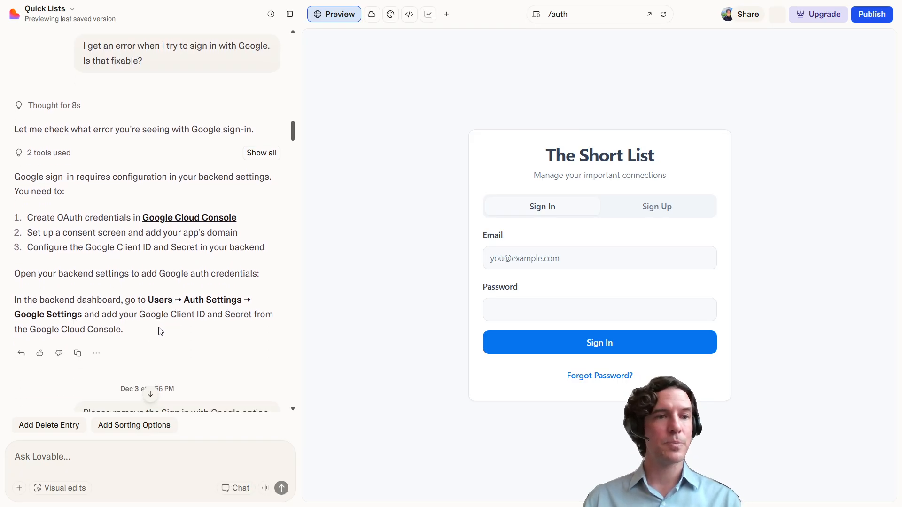
{"action": "left_click_drag", "start_coordinate": [158, 328], "coordinate": [19, 179]}
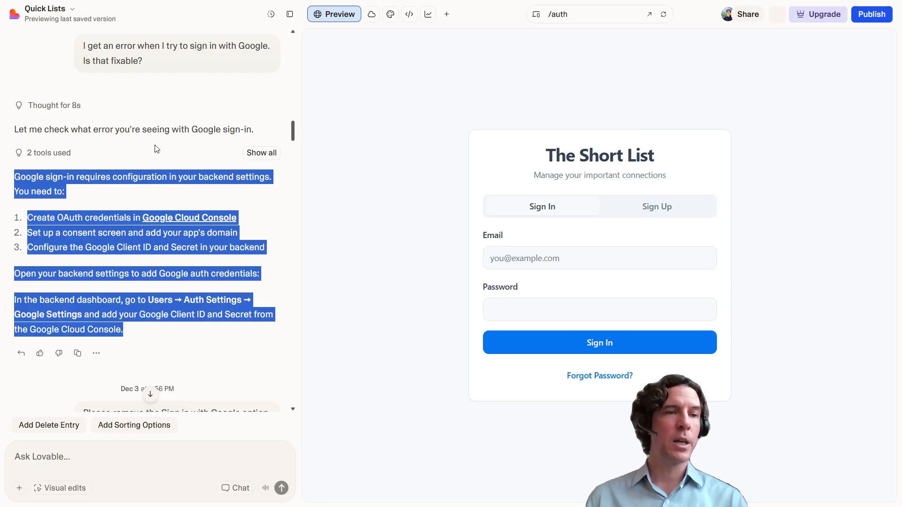
{"action": "left_click", "coordinate": [137, 266]}
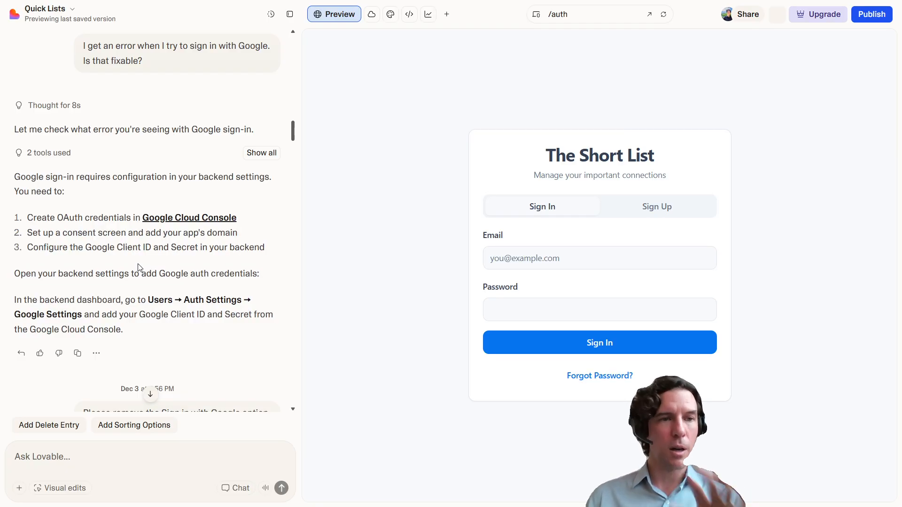
Step: Examine the request to remove the Sign in with Google option, highlighting "I'll have to start without that"
{"action": "scroll", "coordinate": [140, 263], "scroll_direction": "down", "scroll_amount": 4}
{"action": "left_click_drag", "start_coordinate": [232, 246], "coordinate": [81, 239]}
{"action": "left_click", "coordinate": [72, 227]}
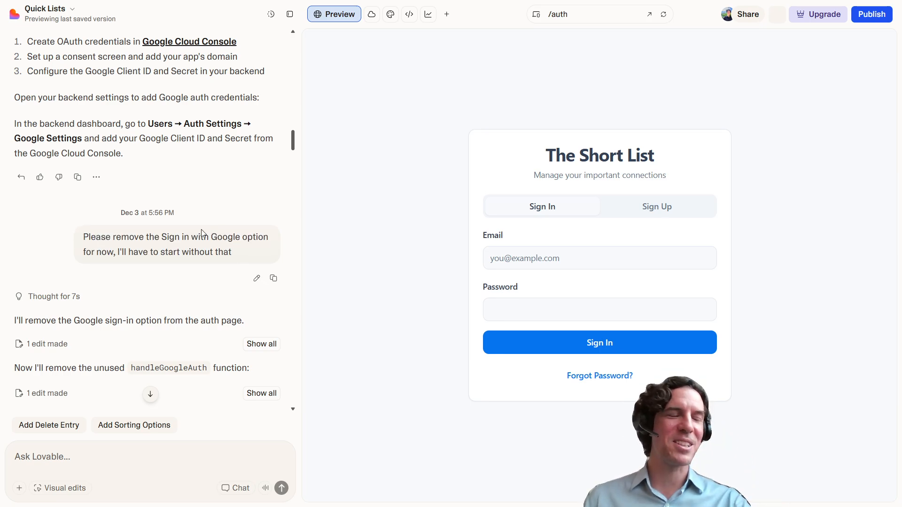
{"action": "scroll", "coordinate": [171, 219], "scroll_direction": "down", "scroll_amount": 3}
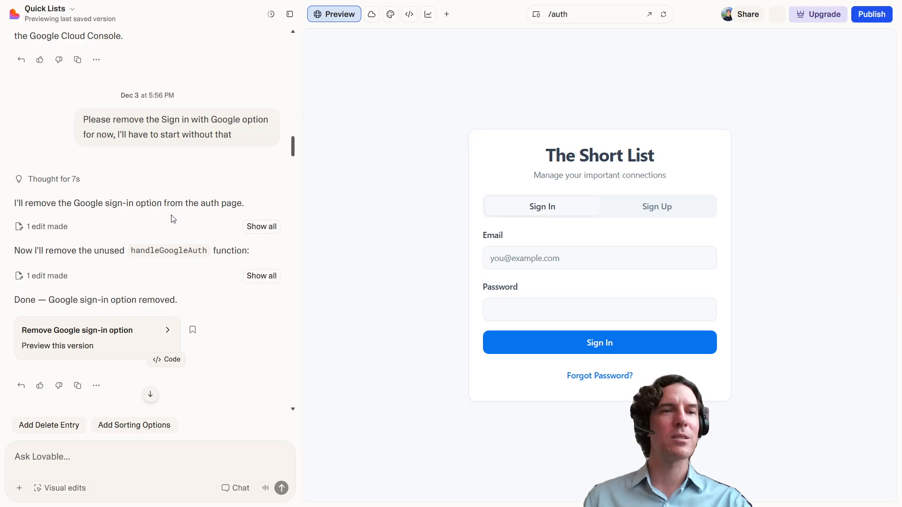
{"action": "left_click_drag", "start_coordinate": [238, 140], "coordinate": [116, 136]}
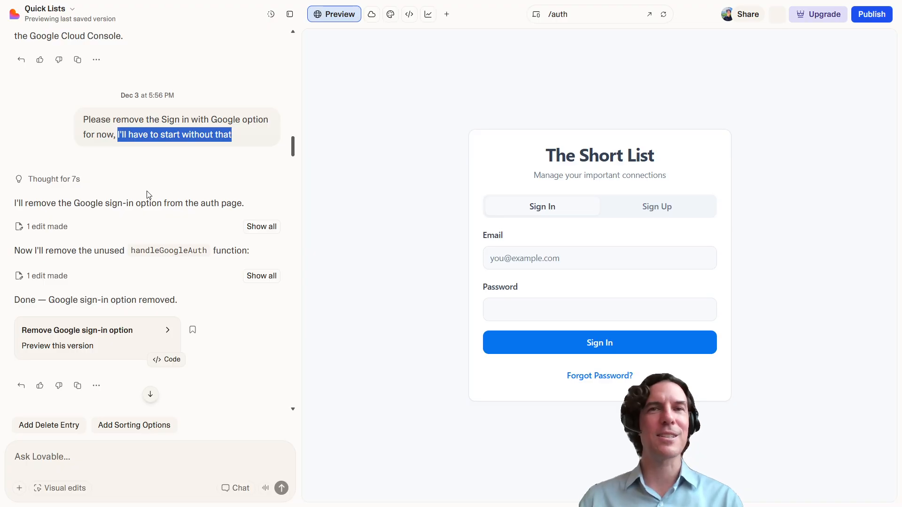
{"action": "left_click", "coordinate": [156, 170]}
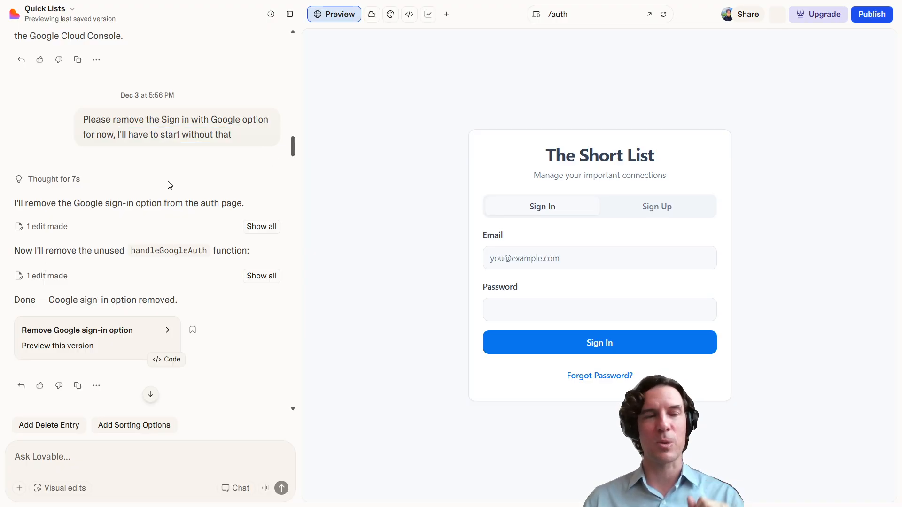
Step: Review the answer about running the app on a phone, highlighting Option 1: Installable Web App (PWA) and comparing it with the native option
{"action": "scroll", "coordinate": [169, 183], "scroll_direction": "down", "scroll_amount": 3}
{"action": "scroll", "coordinate": [169, 183], "scroll_direction": "down", "scroll_amount": 2}
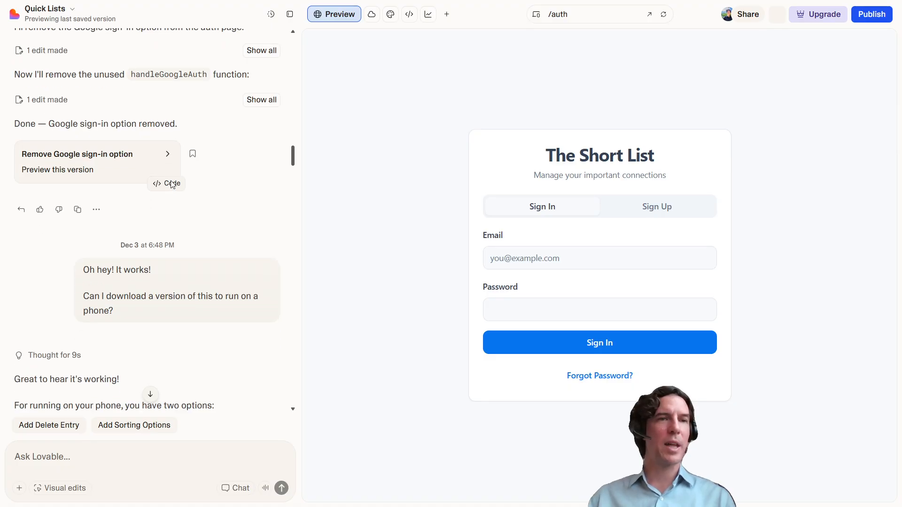
{"action": "scroll", "coordinate": [199, 177], "scroll_direction": "down", "scroll_amount": 5}
{"action": "scroll", "coordinate": [200, 173], "scroll_direction": "down", "scroll_amount": 2}
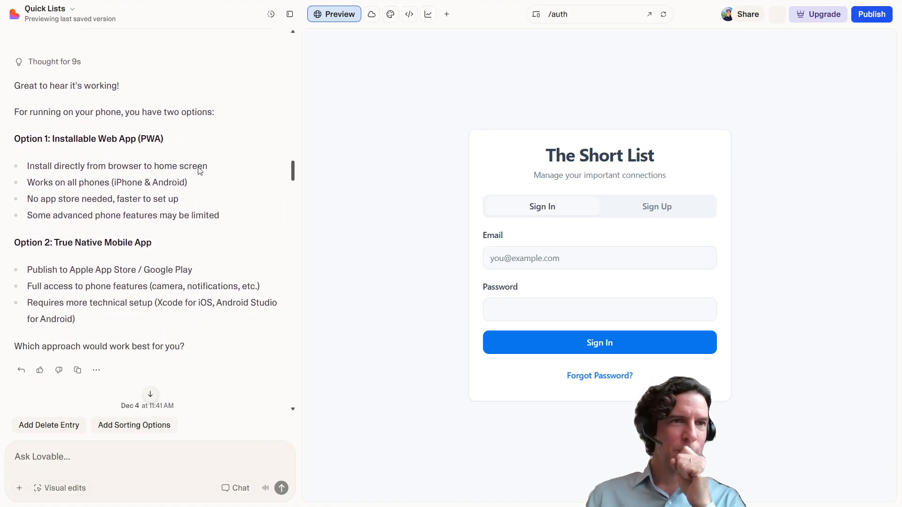
{"action": "scroll", "coordinate": [199, 169], "scroll_direction": "down", "scroll_amount": 2}
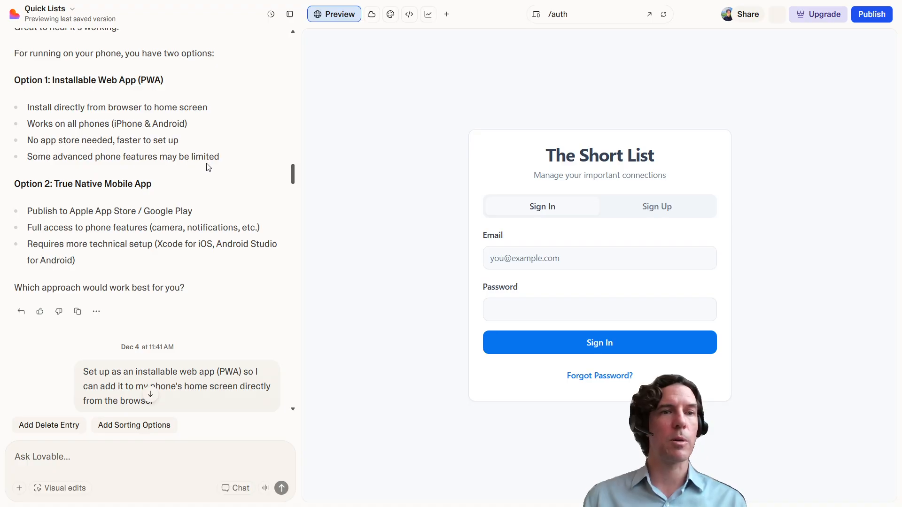
{"action": "left_click_drag", "start_coordinate": [221, 159], "coordinate": [15, 80]}
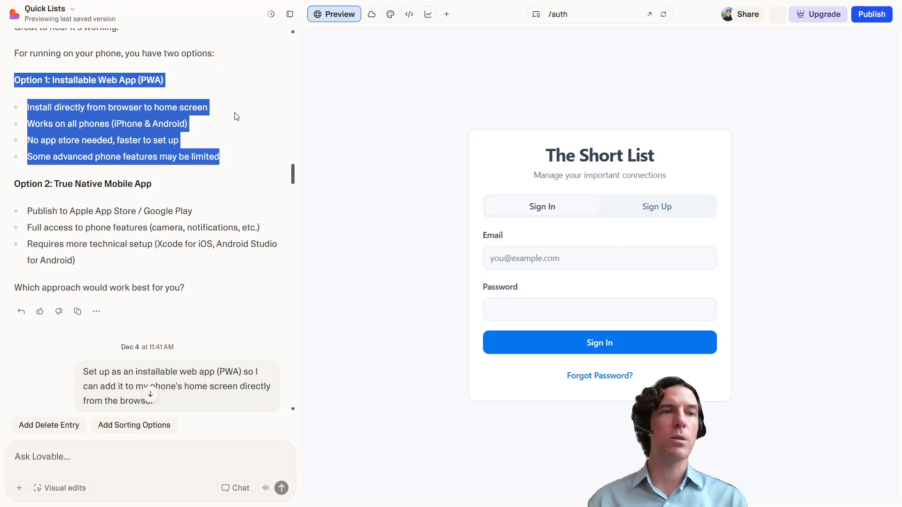
{"action": "left_click", "coordinate": [221, 136]}
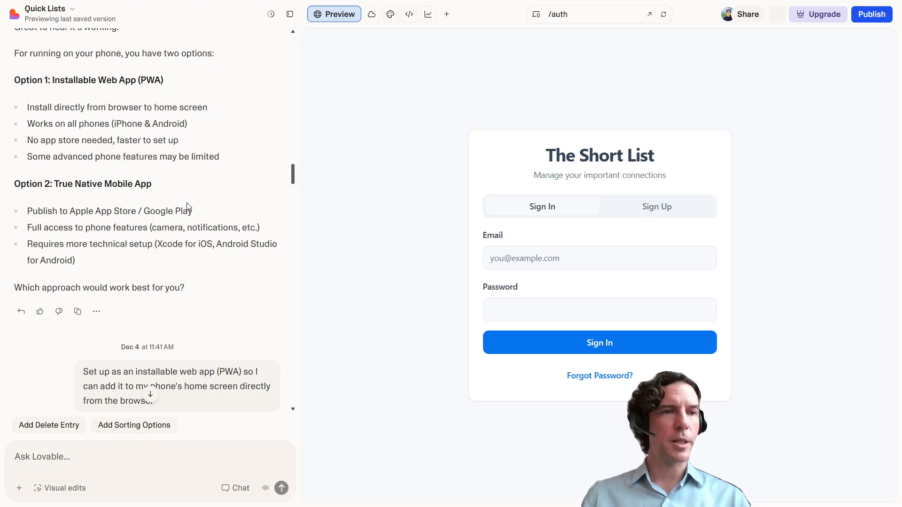
{"action": "scroll", "coordinate": [200, 195], "scroll_direction": "down", "scroll_amount": 1}
{"action": "scroll", "coordinate": [210, 222], "scroll_direction": "up", "scroll_amount": 1}
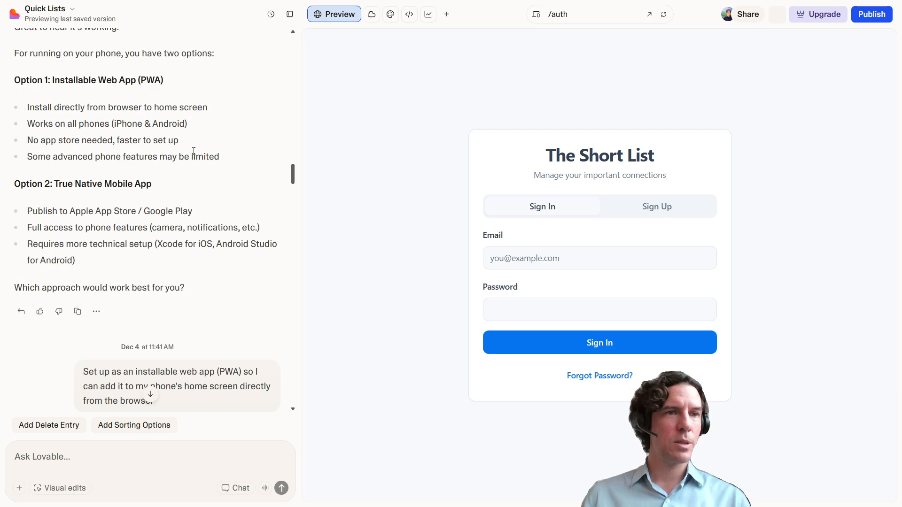
Step: Review the follow-up exchanges on PWA setup, password reset, the "Quick Lists" display name and the "What For?" field
{"action": "scroll", "coordinate": [193, 270], "scroll_direction": "down", "scroll_amount": 4}
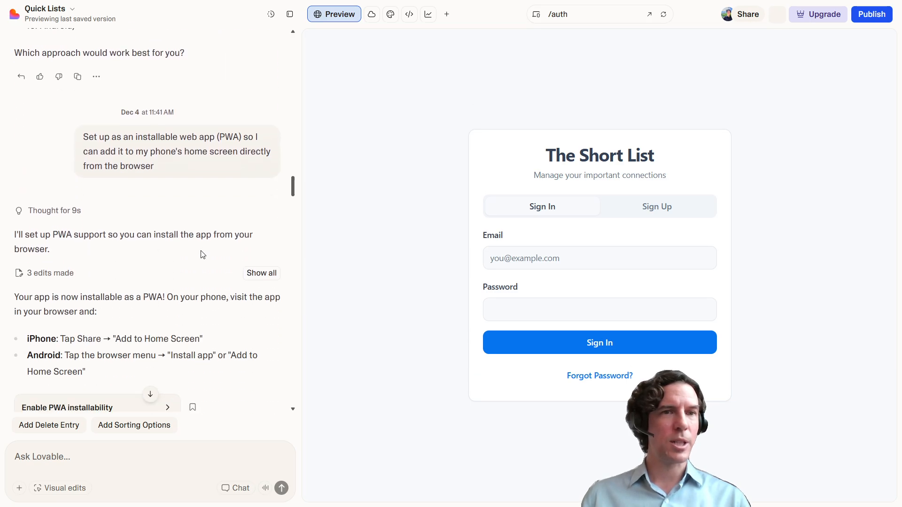
{"action": "scroll", "coordinate": [201, 179], "scroll_direction": "down", "scroll_amount": 4}
{"action": "scroll", "coordinate": [201, 182], "scroll_direction": "down", "scroll_amount": 6}
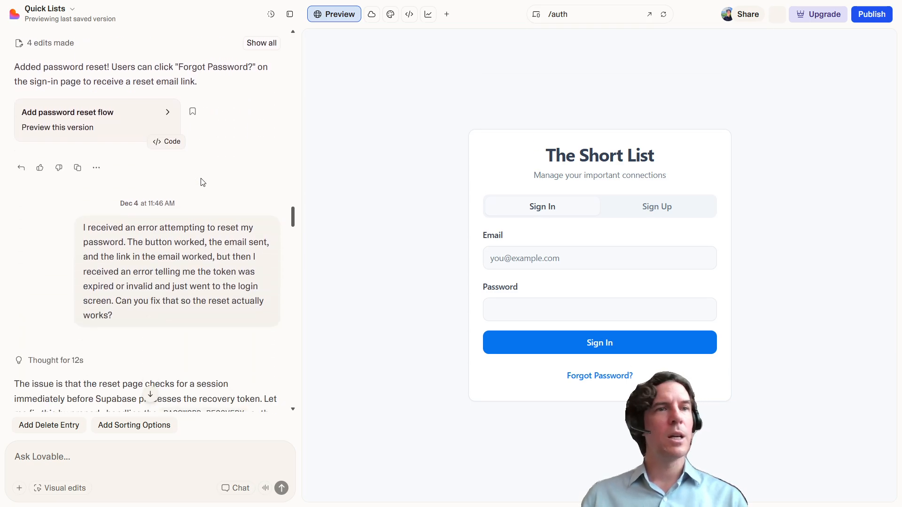
{"action": "scroll", "coordinate": [214, 216], "scroll_direction": "down", "scroll_amount": 8}
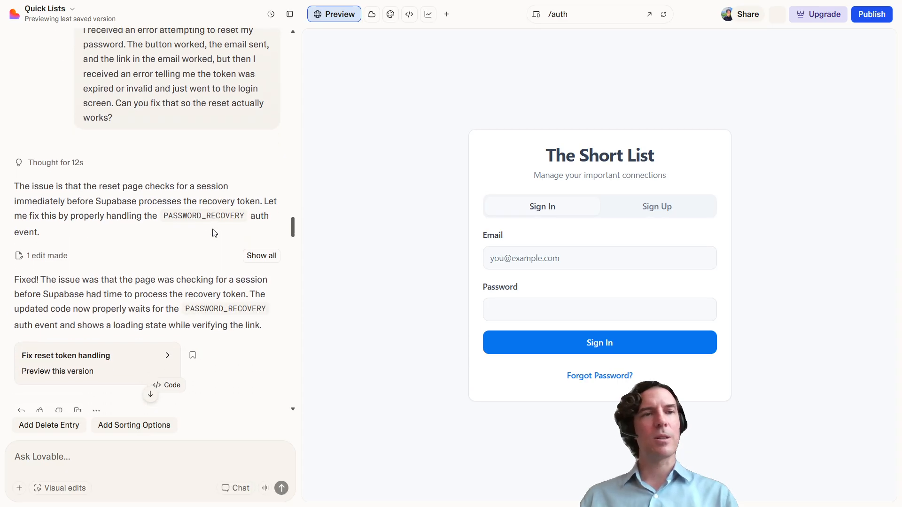
{"action": "scroll", "coordinate": [215, 227], "scroll_direction": "down", "scroll_amount": 4}
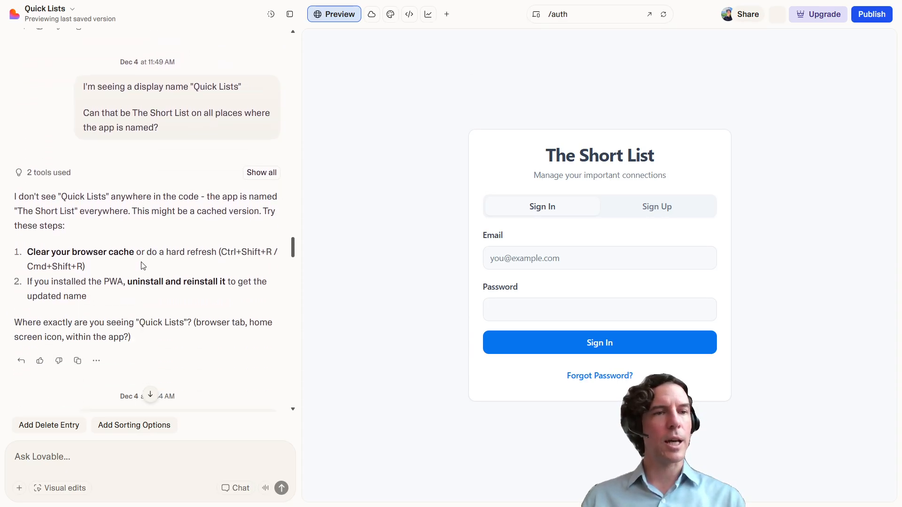
{"action": "scroll", "coordinate": [215, 206], "scroll_direction": "down", "scroll_amount": 7}
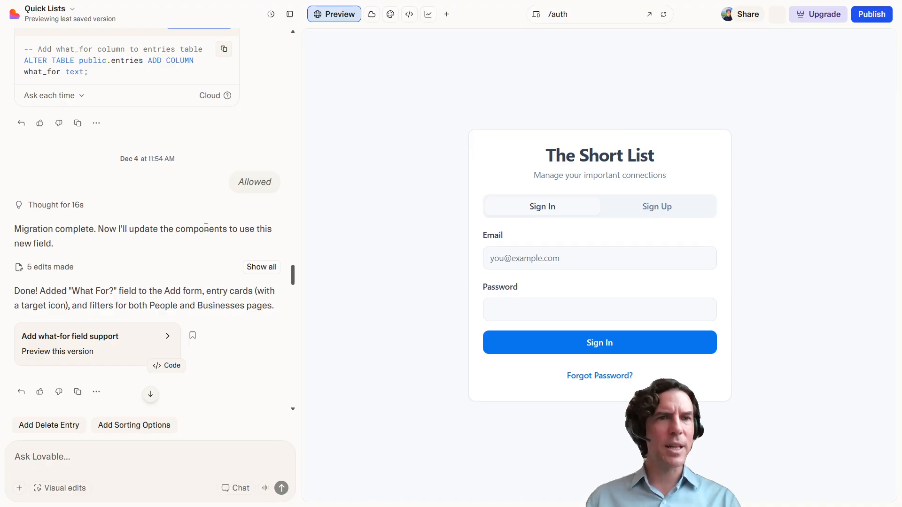
Step: Return to the password reset error exchange and read through its token handling fix to the display name request
{"action": "scroll", "coordinate": [205, 229], "scroll_direction": "up", "scroll_amount": 5}
{"action": "scroll", "coordinate": [206, 229], "scroll_direction": "up", "scroll_amount": 10}
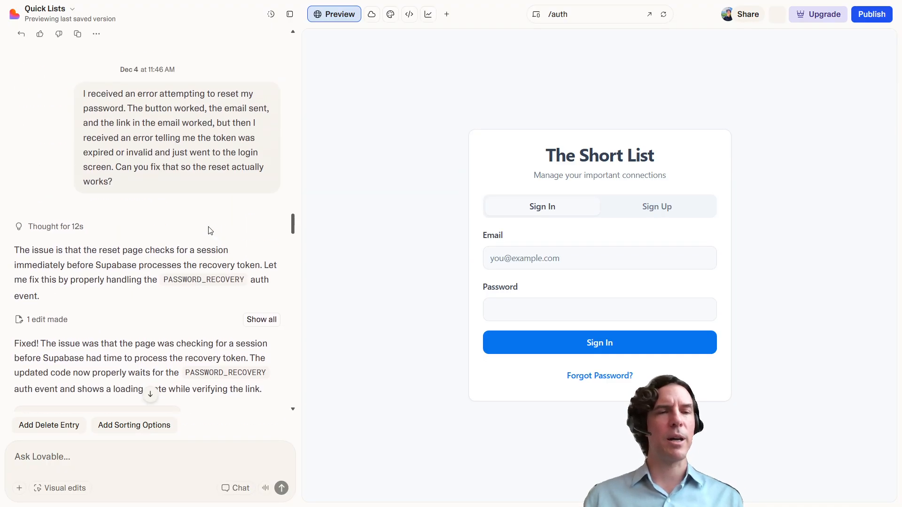
{"action": "scroll", "coordinate": [209, 231], "scroll_direction": "down", "scroll_amount": 4}
{"action": "scroll", "coordinate": [211, 220], "scroll_direction": "down", "scroll_amount": 2}
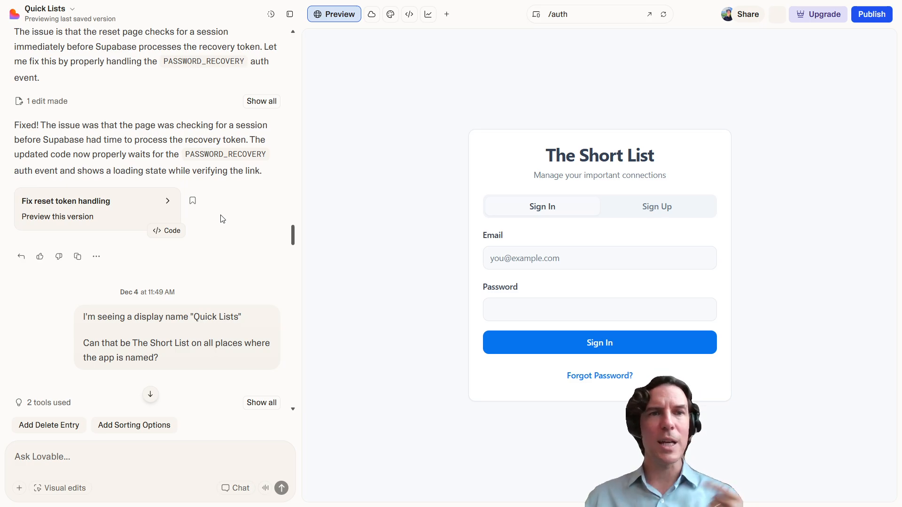
Step: Read on through the display name answer, the "What For?" field request and the question about publishing again
{"action": "scroll", "coordinate": [225, 210], "scroll_direction": "down", "scroll_amount": 5}
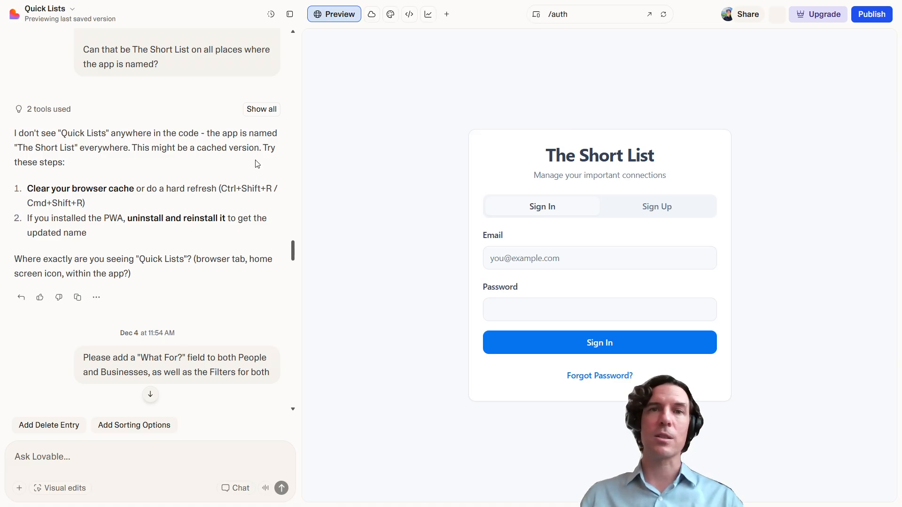
{"action": "scroll", "coordinate": [210, 187], "scroll_direction": "down", "scroll_amount": 3}
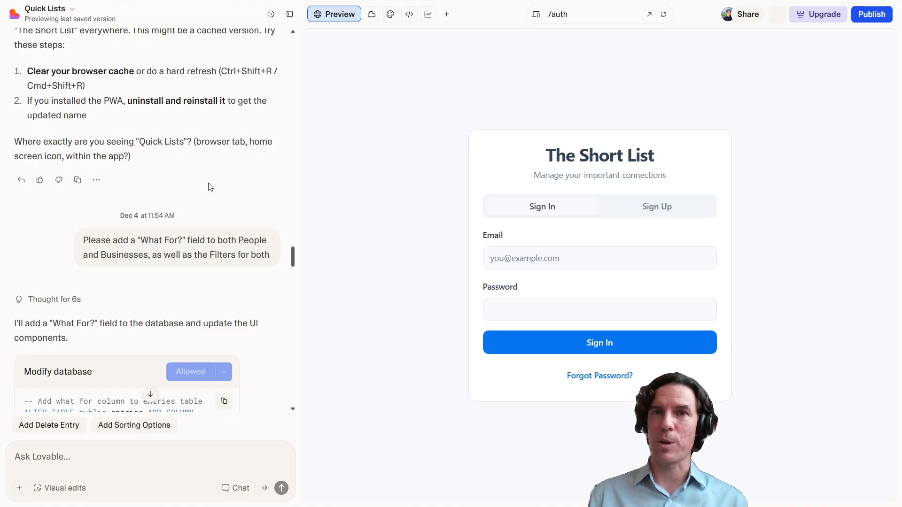
{"action": "scroll", "coordinate": [210, 187], "scroll_direction": "down", "scroll_amount": 9}
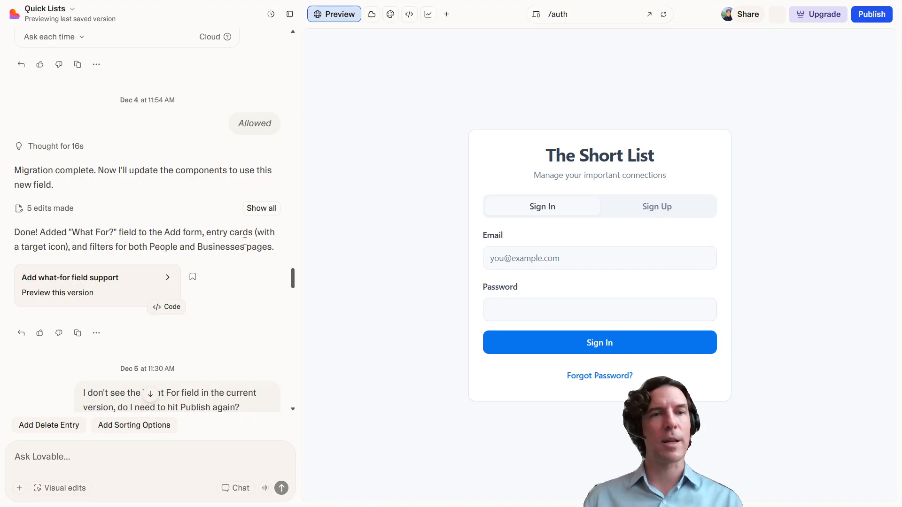
{"action": "scroll", "coordinate": [245, 229], "scroll_direction": "down", "scroll_amount": 6}
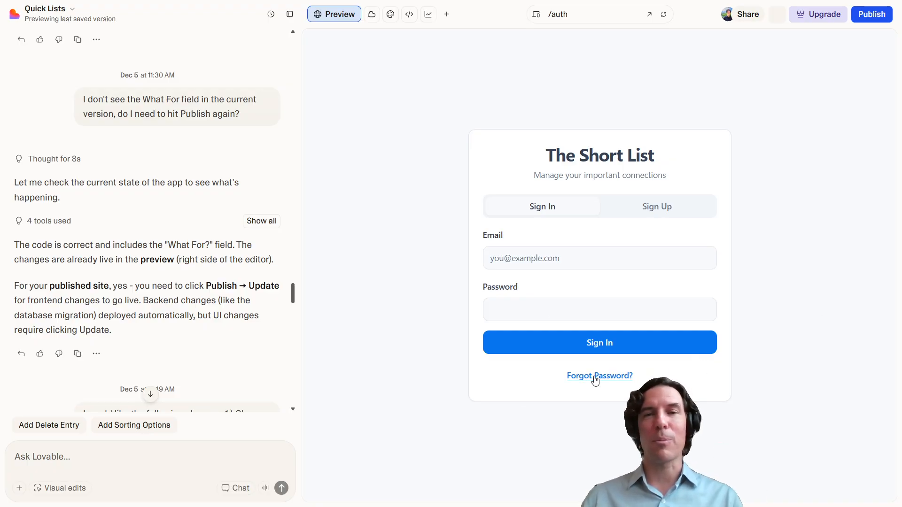
Step: View the Forgot Password form in the preview, return to sign-in, and read the Dec 5 list view change request
{"action": "left_click", "coordinate": [521, 386]}
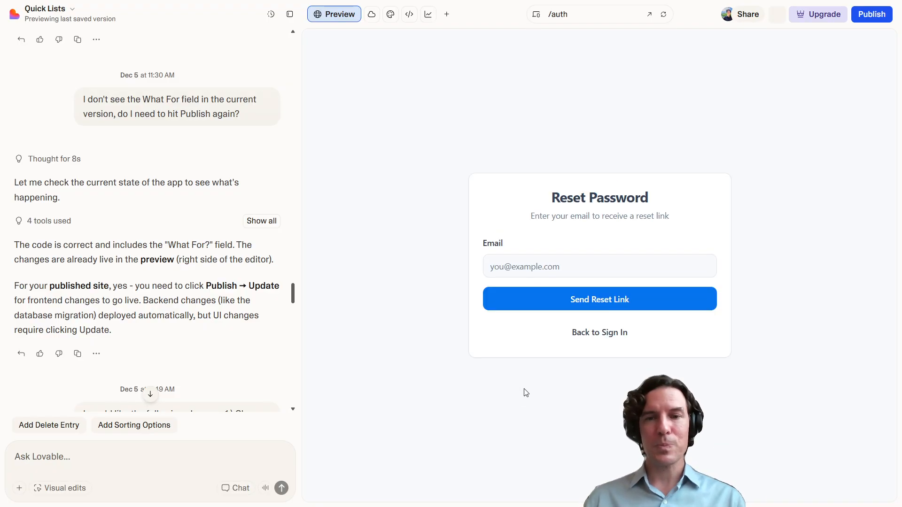
{"action": "left_click", "coordinate": [614, 349]}
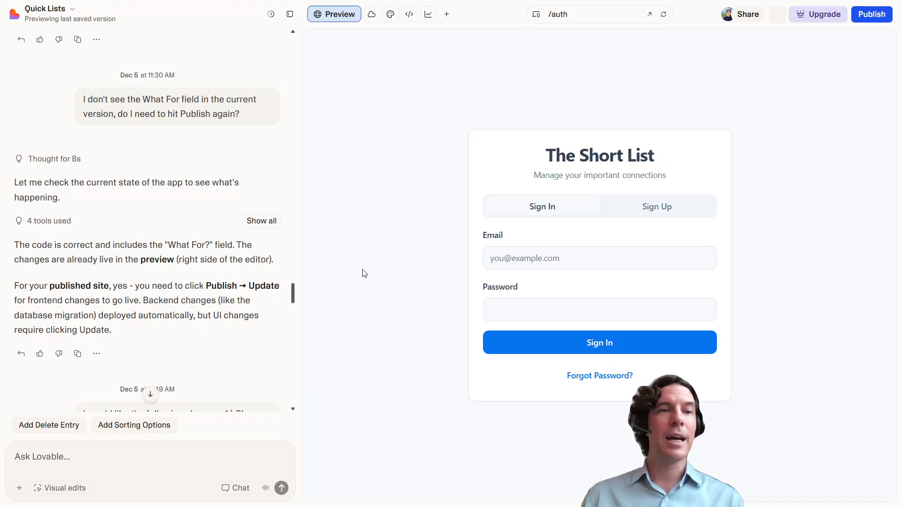
{"action": "scroll", "coordinate": [172, 271], "scroll_direction": "down", "scroll_amount": 5}
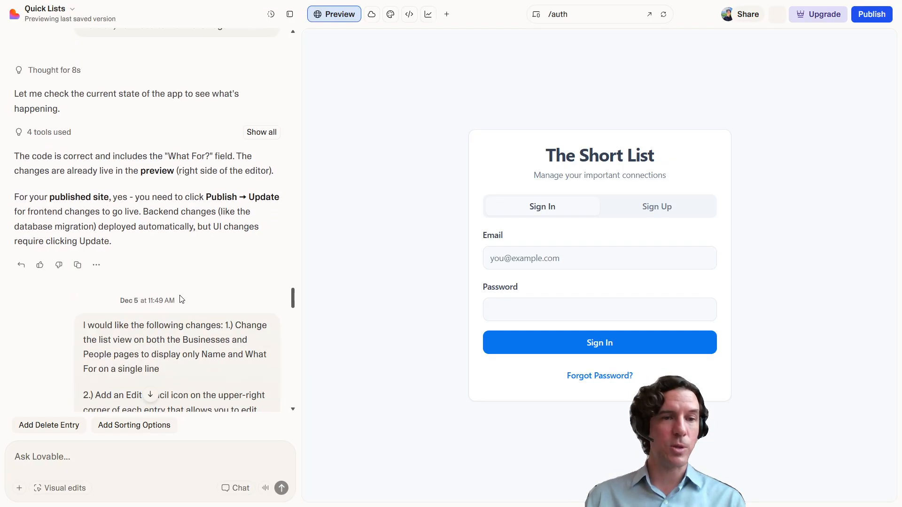
{"action": "scroll", "coordinate": [206, 289], "scroll_direction": "down", "scroll_amount": 2}
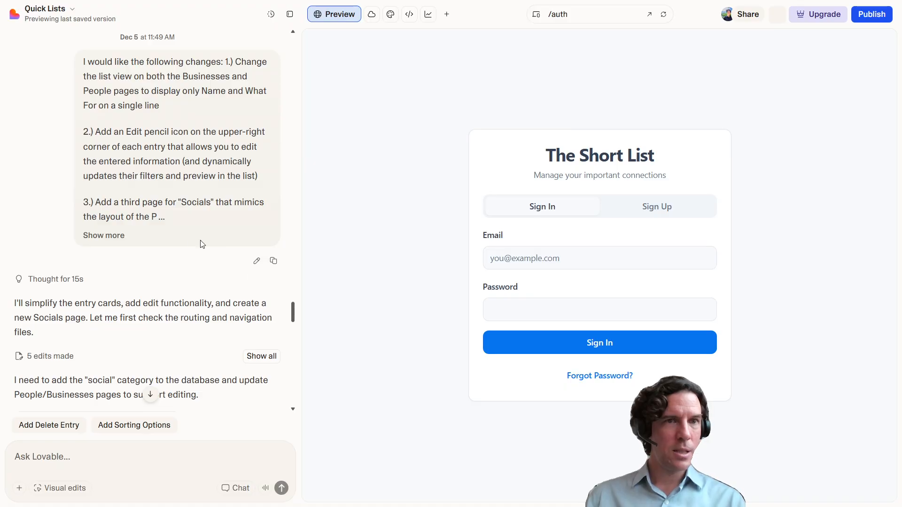
Step: Go back through the chat history to the Google sign-in removal and the question about a phone version
{"action": "scroll", "coordinate": [199, 242], "scroll_direction": "up", "scroll_amount": 6}
{"action": "scroll", "coordinate": [194, 239], "scroll_direction": "up", "scroll_amount": 12}
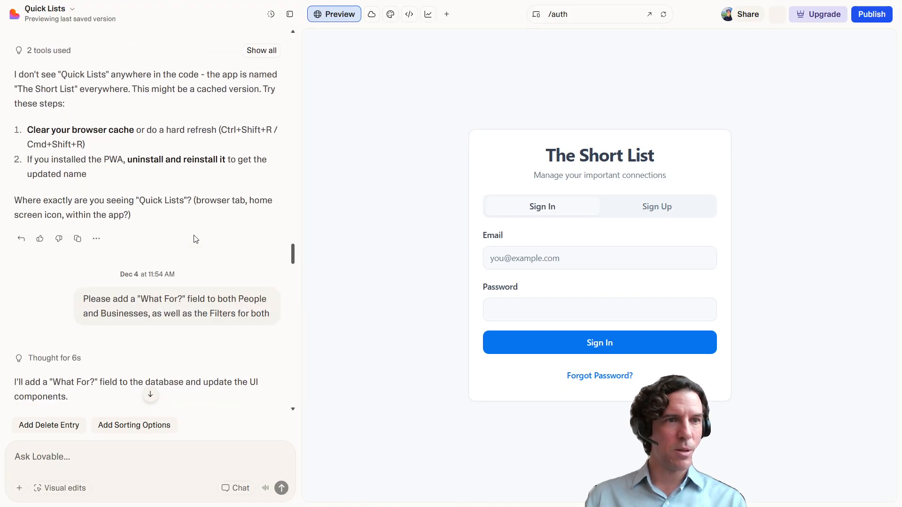
{"action": "scroll", "coordinate": [194, 238], "scroll_direction": "down", "scroll_amount": 1}
{"action": "scroll", "coordinate": [193, 239], "scroll_direction": "up", "scroll_amount": 5}
{"action": "scroll", "coordinate": [193, 235], "scroll_direction": "up", "scroll_amount": 15}
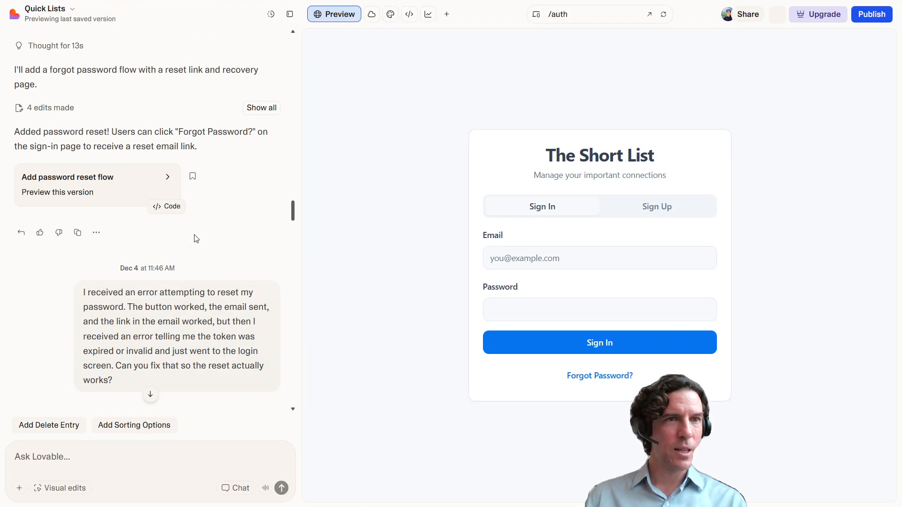
{"action": "scroll", "coordinate": [194, 237], "scroll_direction": "up", "scroll_amount": 9}
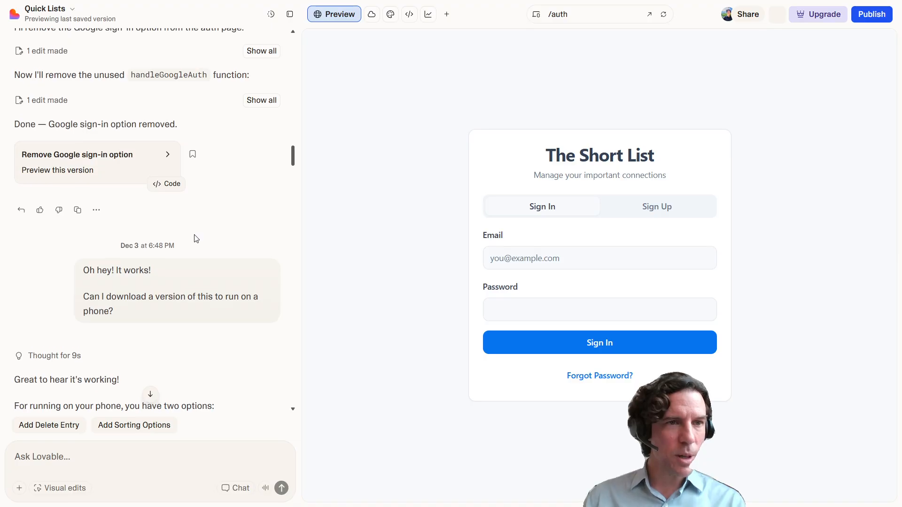
Step: Review the PWA setup exchange and highlight the request "Please add a reset password option"
{"action": "scroll", "coordinate": [197, 237], "scroll_direction": "down", "scroll_amount": 6}
{"action": "scroll", "coordinate": [195, 237], "scroll_direction": "down", "scroll_amount": 7}
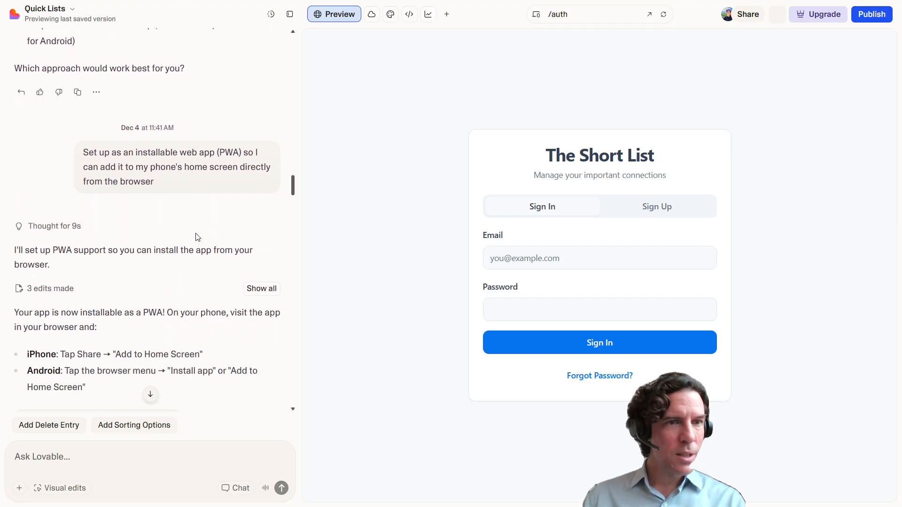
{"action": "scroll", "coordinate": [184, 237], "scroll_direction": "down", "scroll_amount": 5}
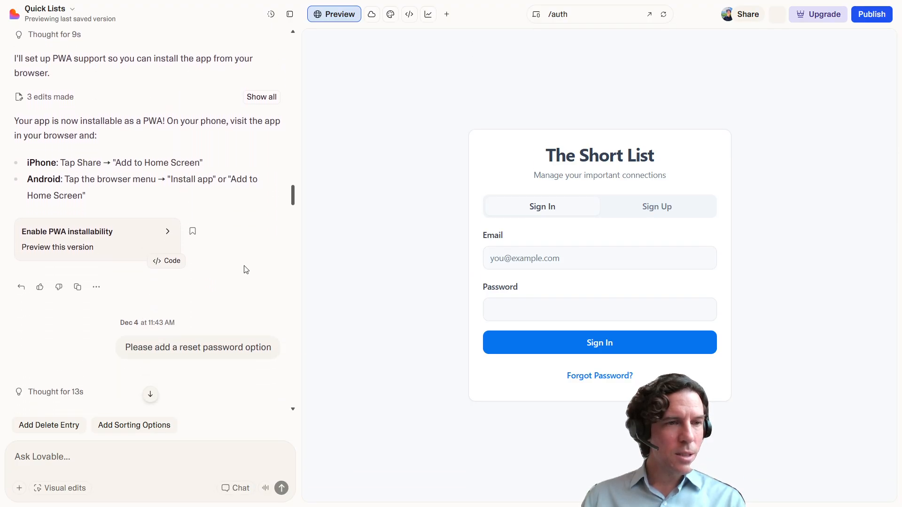
{"action": "scroll", "coordinate": [243, 233], "scroll_direction": "down", "scroll_amount": 1}
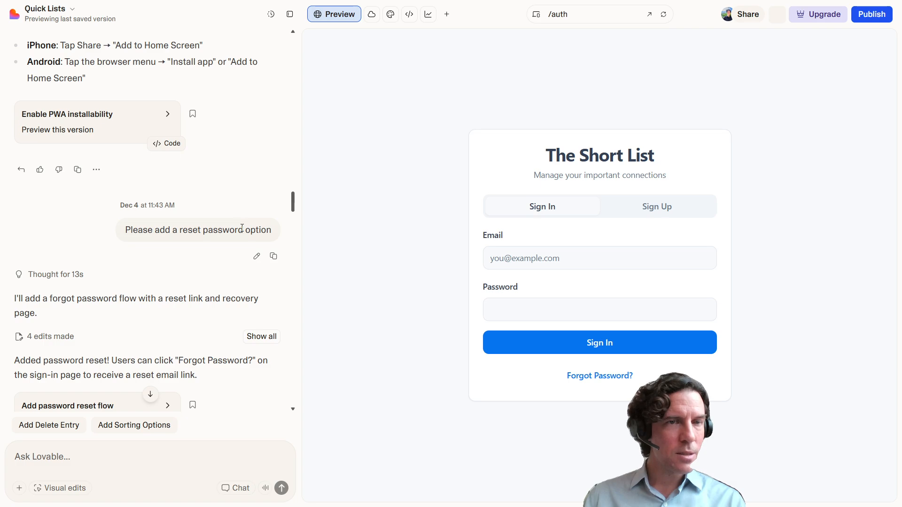
{"action": "scroll", "coordinate": [240, 140], "scroll_direction": "up", "scroll_amount": 3}
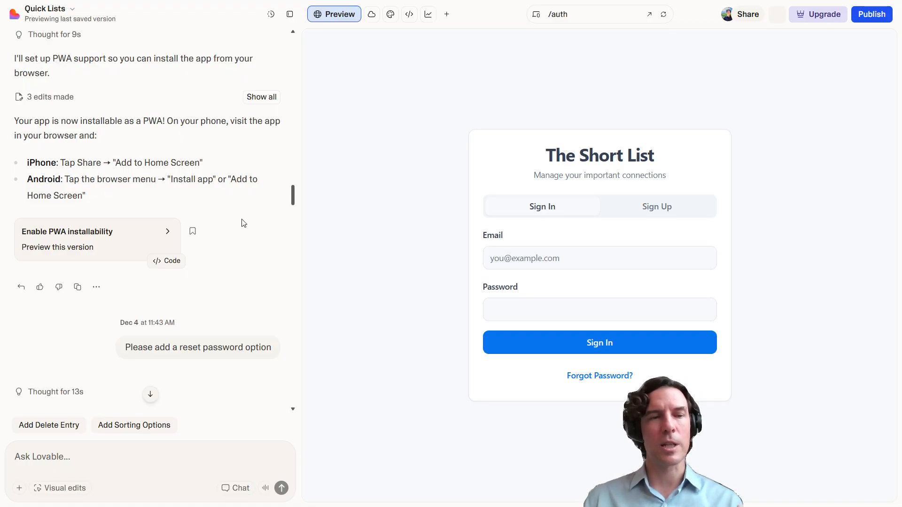
{"action": "scroll", "coordinate": [247, 221], "scroll_direction": "down", "scroll_amount": 1}
{"action": "scroll", "coordinate": [249, 219], "scroll_direction": "down", "scroll_amount": 4}
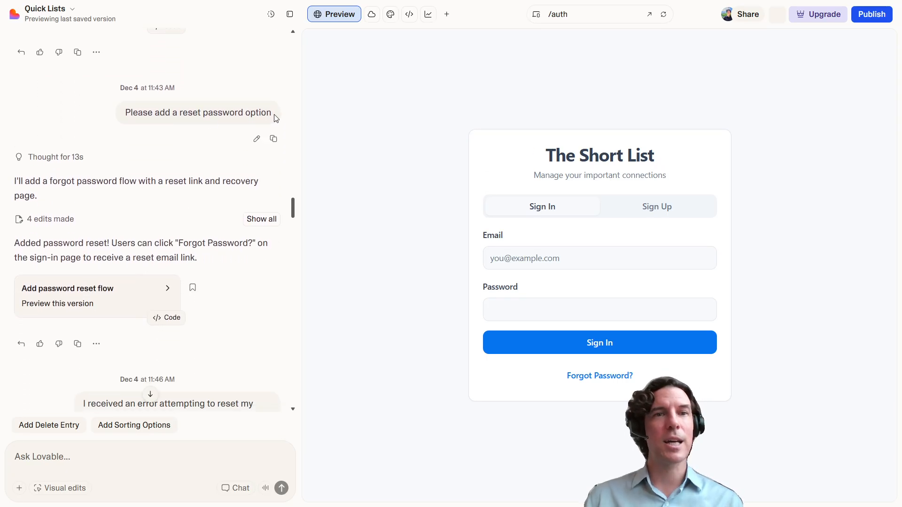
{"action": "left_click_drag", "start_coordinate": [276, 114], "coordinate": [121, 114]}
{"action": "left_click", "coordinate": [167, 201]}
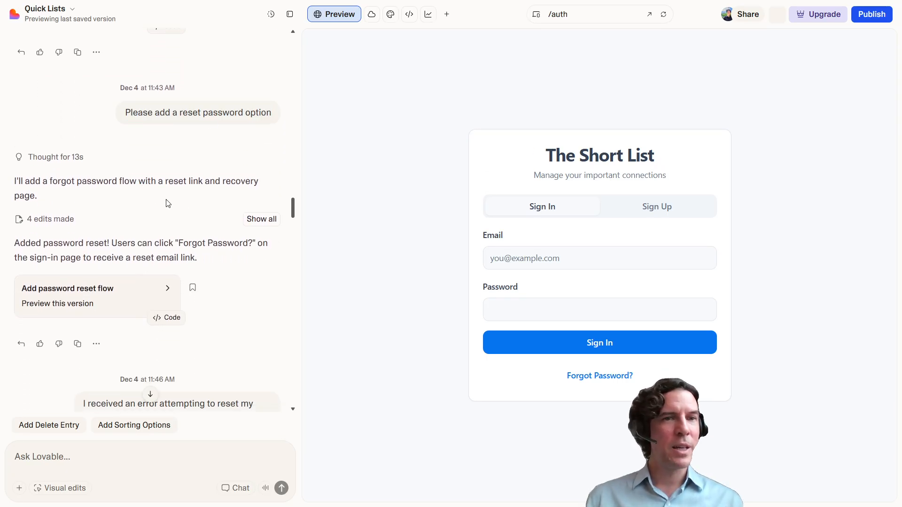
Step: Examine the password reset error report, highlighting the parts about the working email link and the expired or invalid token
{"action": "scroll", "coordinate": [169, 188], "scroll_direction": "down", "scroll_amount": 1}
{"action": "scroll", "coordinate": [220, 173], "scroll_direction": "down", "scroll_amount": 2}
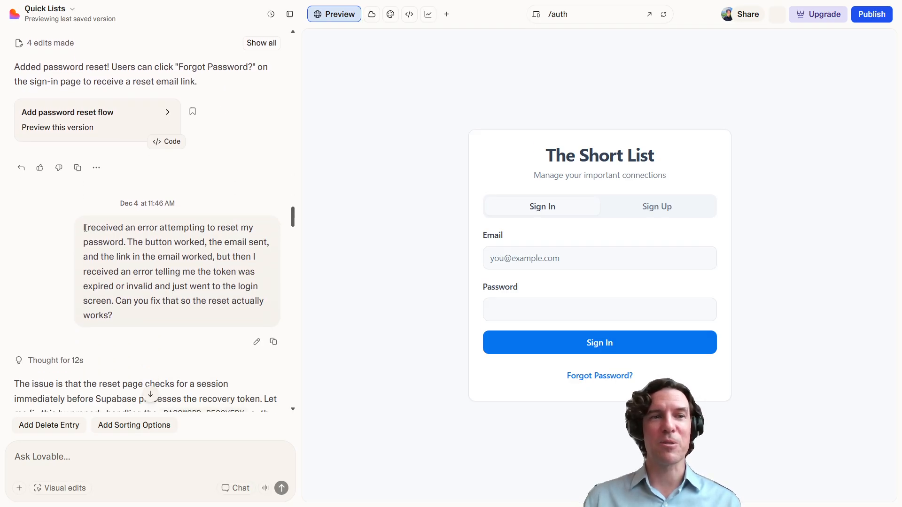
{"action": "left_click_drag", "start_coordinate": [87, 228], "coordinate": [179, 257]}
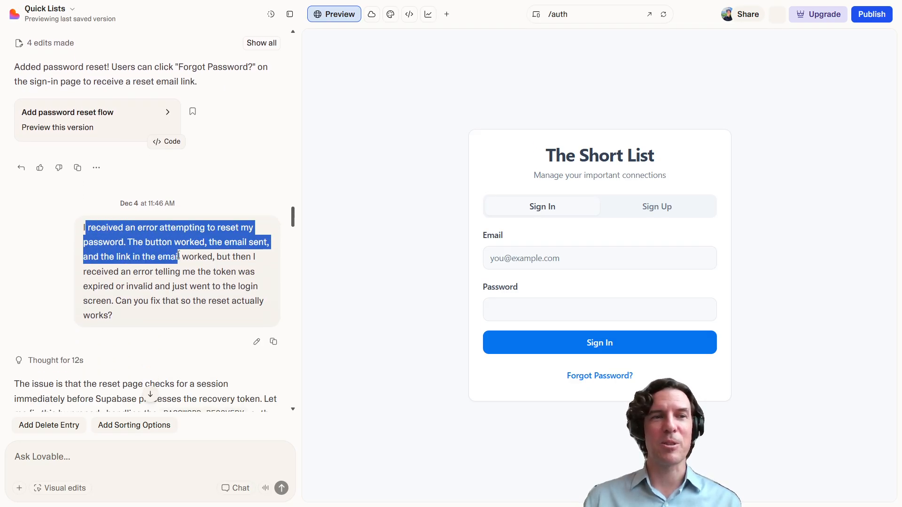
{"action": "left_click", "coordinate": [45, 237]}
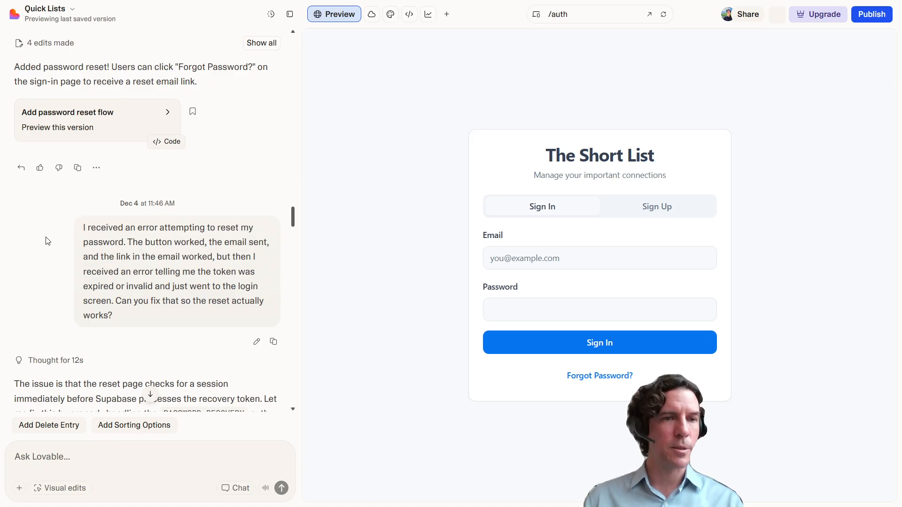
{"action": "scroll", "coordinate": [85, 263], "scroll_direction": "down", "scroll_amount": 1}
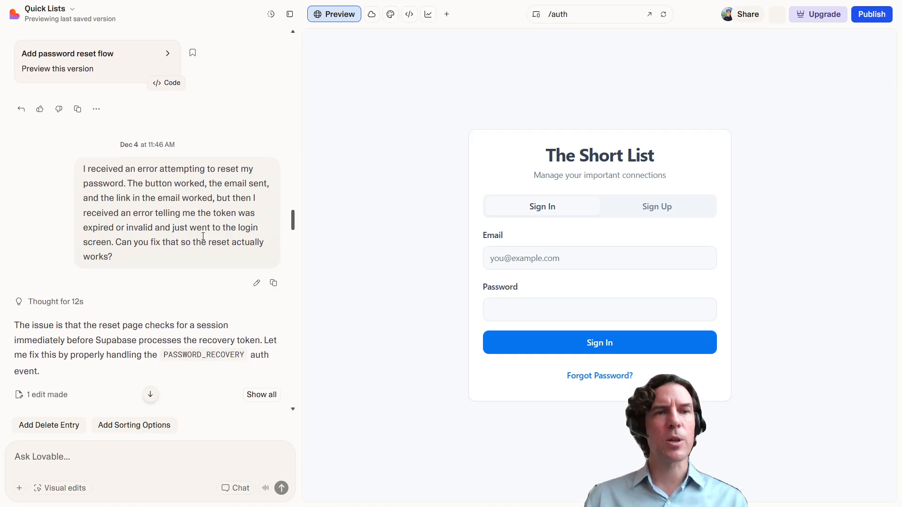
{"action": "left_click_drag", "start_coordinate": [197, 230], "coordinate": [135, 213]}
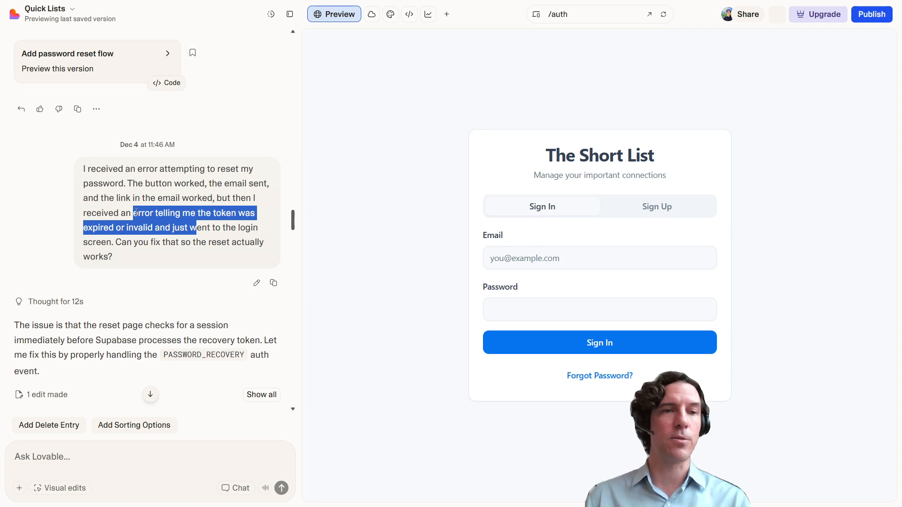
{"action": "left_click", "coordinate": [57, 229]}
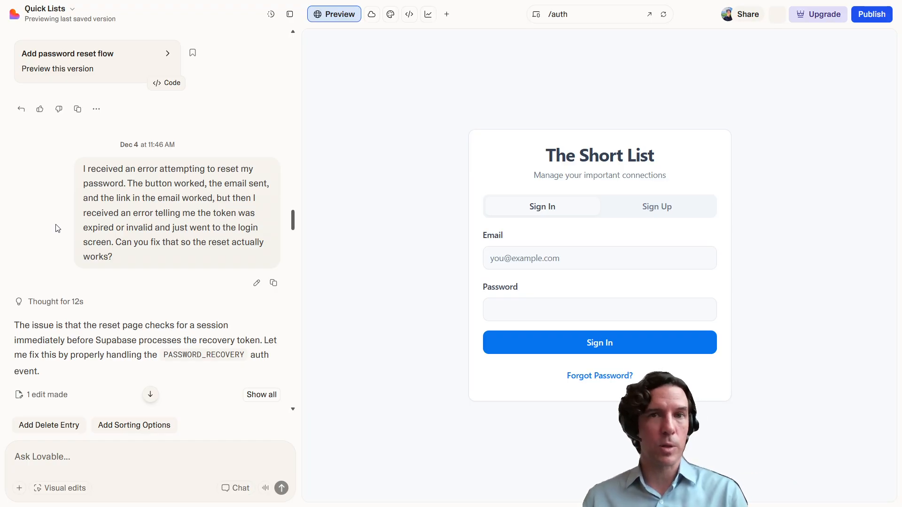
Step: Highlight the explanation of the PASSWORD_RECOVERY fix and read on through the "Quick Lists" display name exchange
{"action": "scroll", "coordinate": [137, 242], "scroll_direction": "down", "scroll_amount": 2}
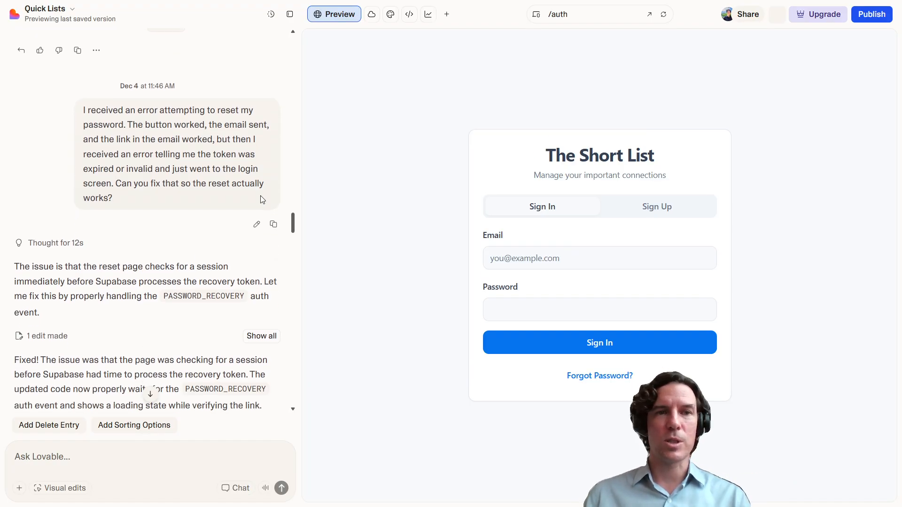
{"action": "left_click_drag", "start_coordinate": [146, 198], "coordinate": [16, 150]}
{"action": "left_click", "coordinate": [149, 219]}
{"action": "scroll", "coordinate": [160, 212], "scroll_direction": "down", "scroll_amount": 4}
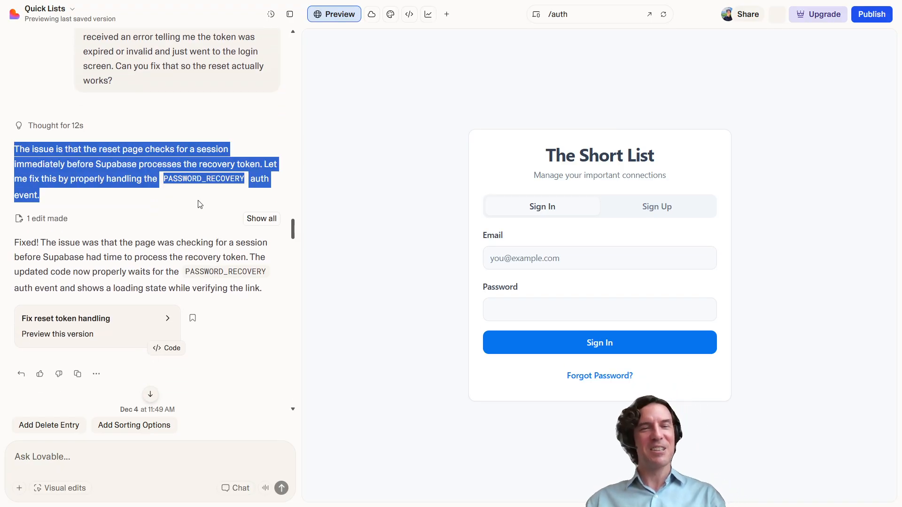
{"action": "left_click", "coordinate": [133, 199]}
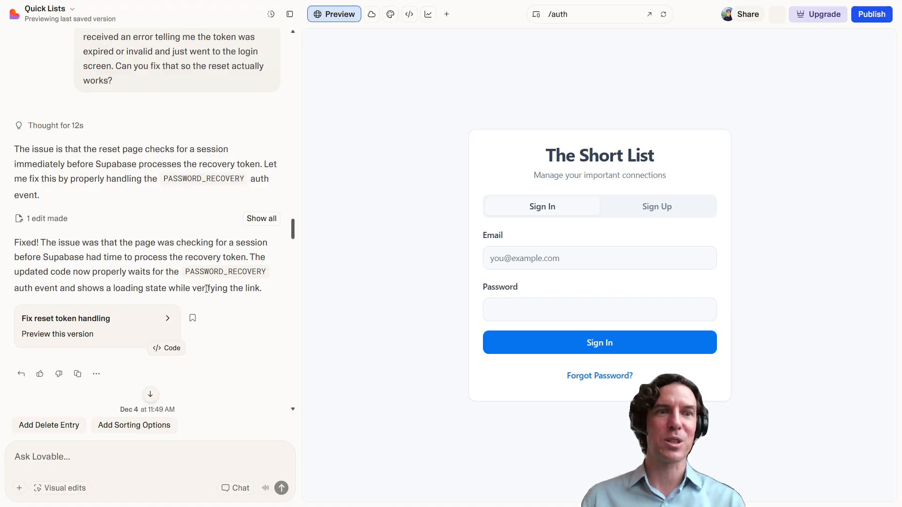
{"action": "scroll", "coordinate": [206, 292], "scroll_direction": "down", "scroll_amount": 6}
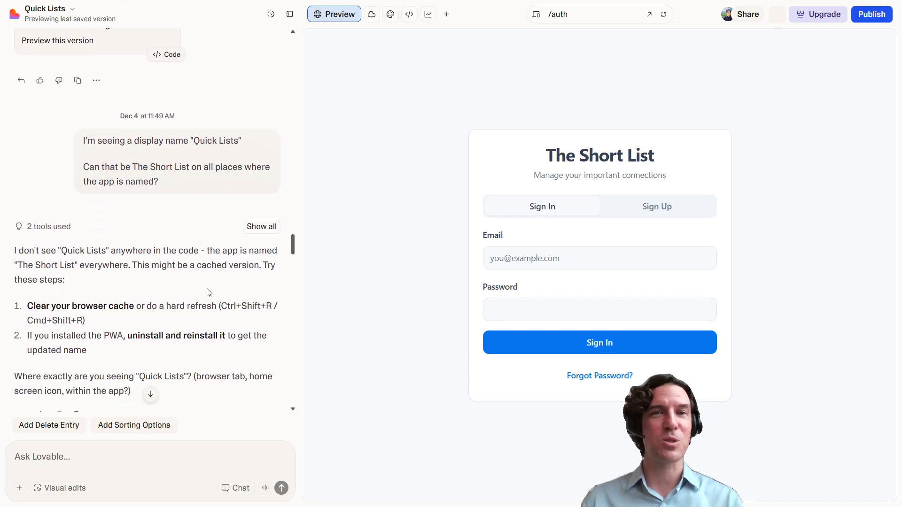
{"action": "scroll", "coordinate": [134, 292], "scroll_direction": "down", "scroll_amount": 6}
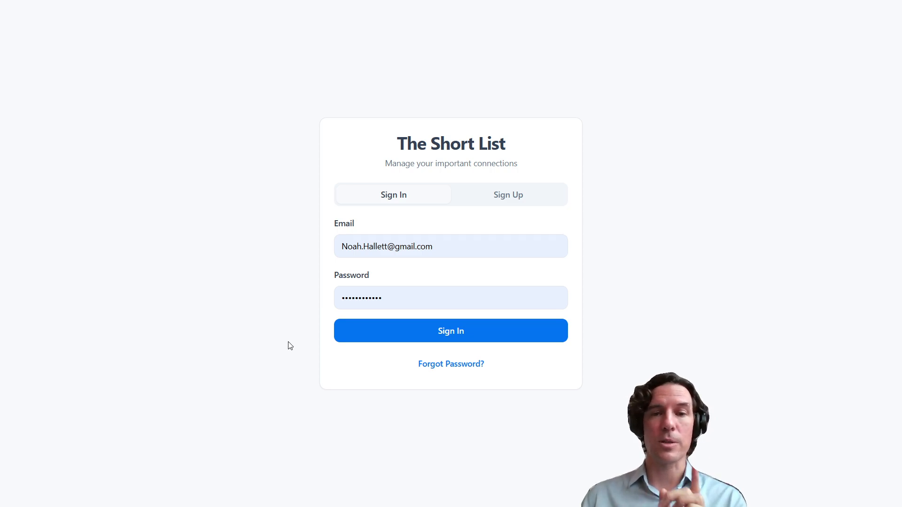
Step: Sign in to The Short List web app with the prefilled credentials and open the Add Person form
{"action": "left_click", "coordinate": [459, 334]}
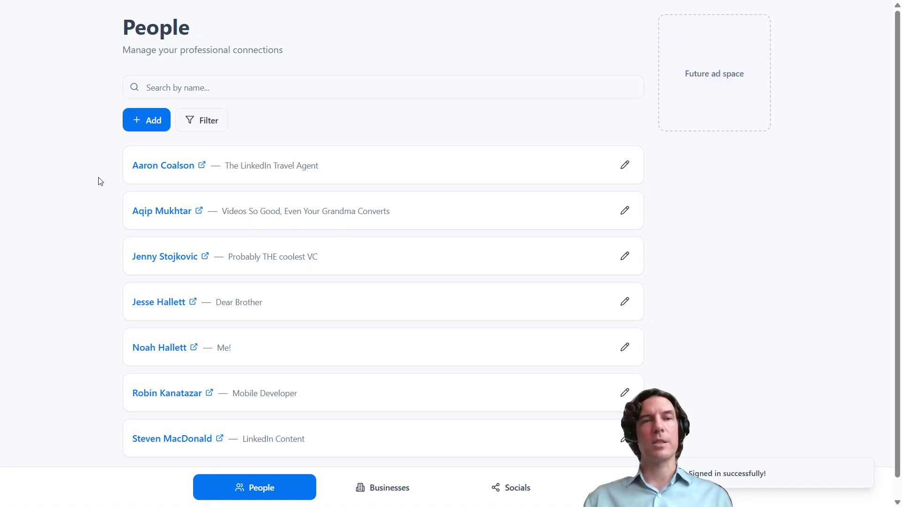
{"action": "left_click", "coordinate": [133, 125]}
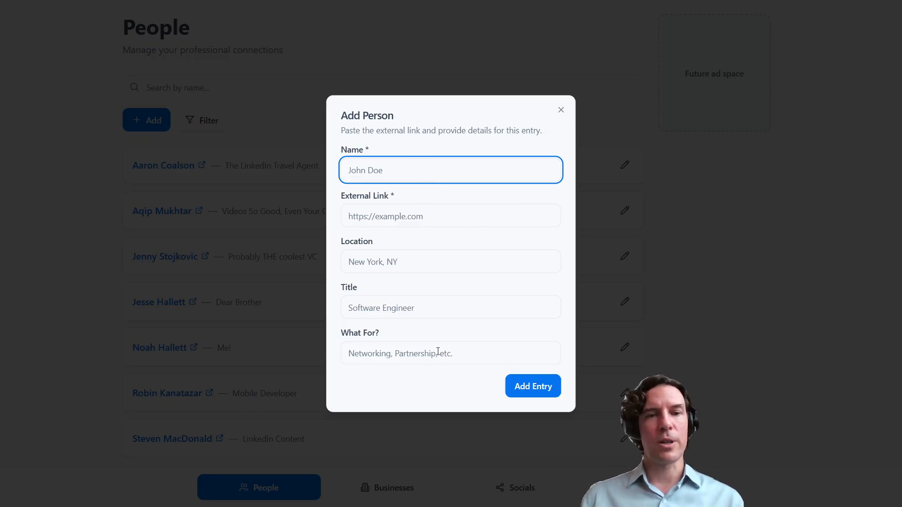
Step: Examine the "What For?" field in the Add Person form, highlighting its label, and close the form without adding an entry
{"action": "left_click", "coordinate": [384, 336]}
{"action": "left_click_drag", "start_coordinate": [384, 336], "coordinate": [341, 337]}
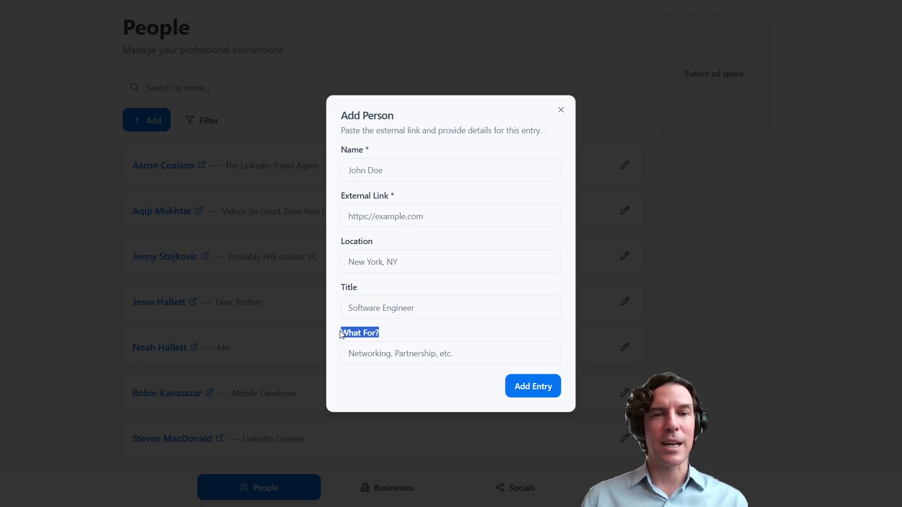
{"action": "left_click", "coordinate": [403, 336]}
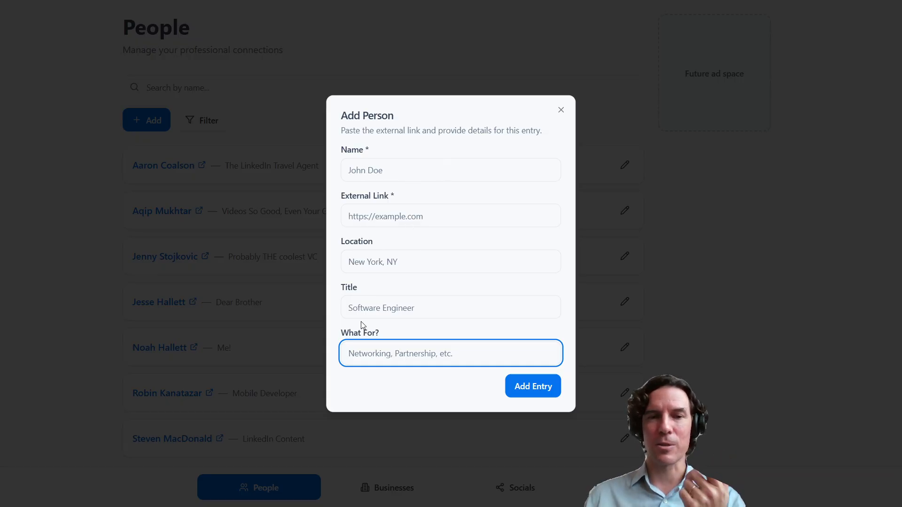
{"action": "left_click", "coordinate": [421, 319]}
{"action": "left_click_drag", "start_coordinate": [389, 337], "coordinate": [343, 343]}
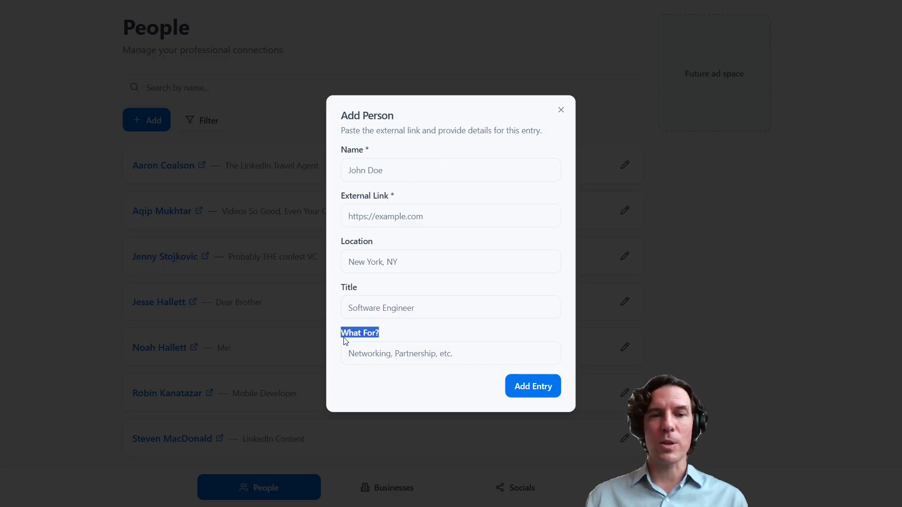
{"action": "left_click", "coordinate": [561, 110]}
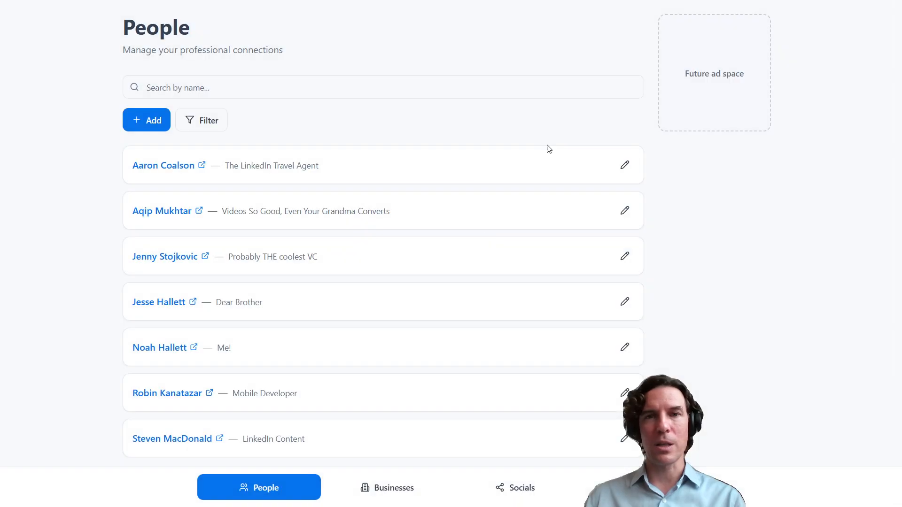
Step: Examine the People filter's "What For?" options, try the LinkedIn Content filter, clear it and close the filter dialog
{"action": "left_click", "coordinate": [205, 121]}
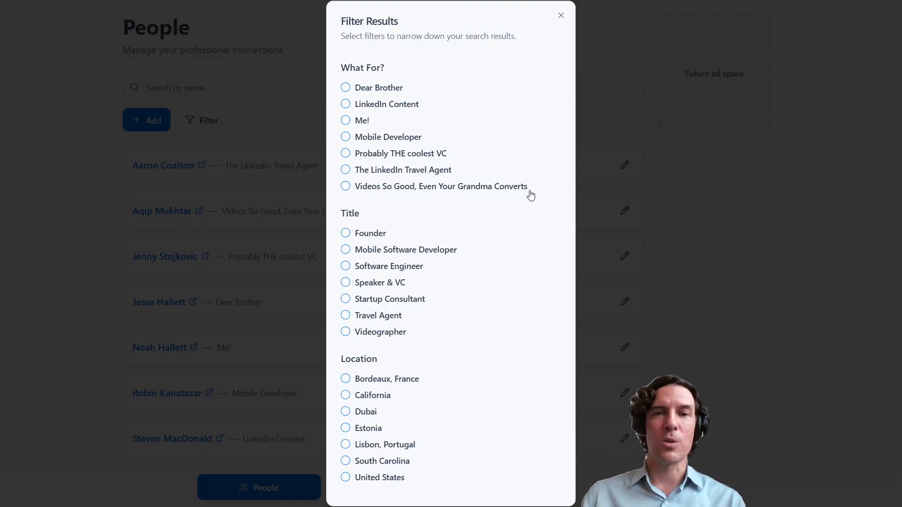
{"action": "left_click_drag", "start_coordinate": [530, 191], "coordinate": [354, 86]}
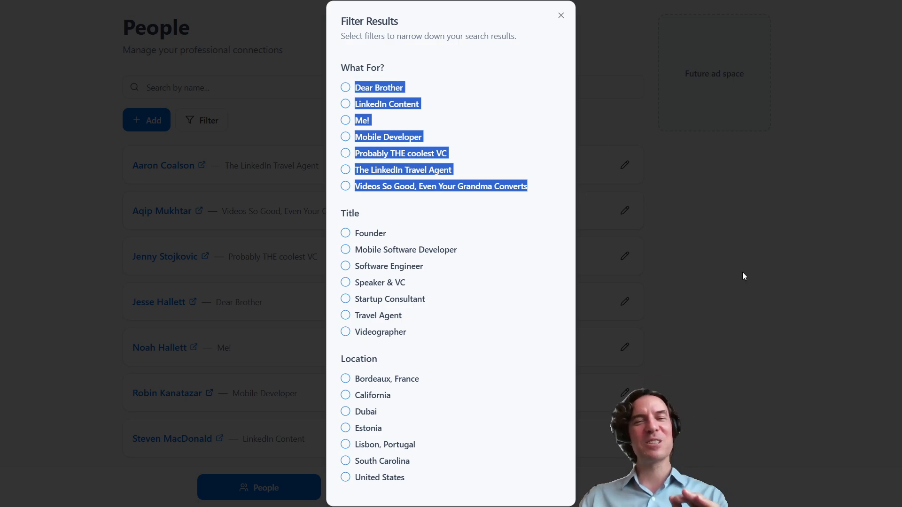
{"action": "left_click", "coordinate": [500, 111]}
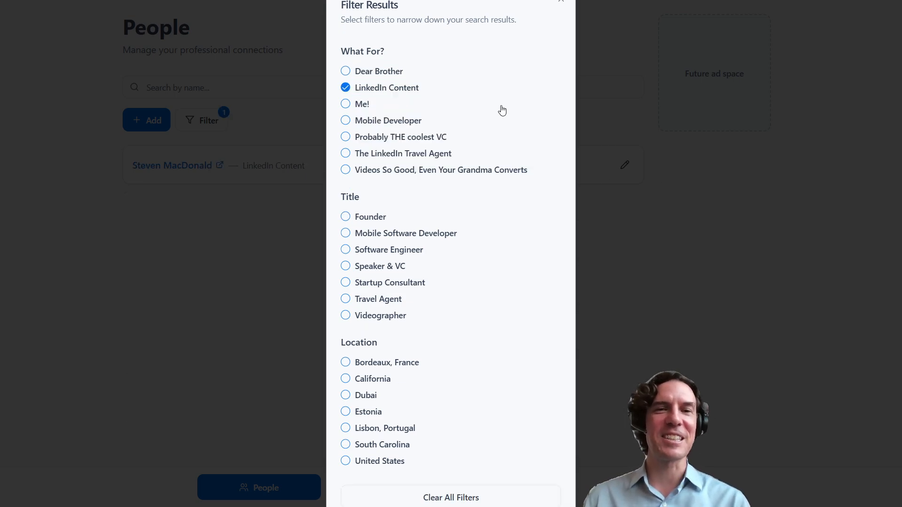
{"action": "left_click", "coordinate": [347, 89]}
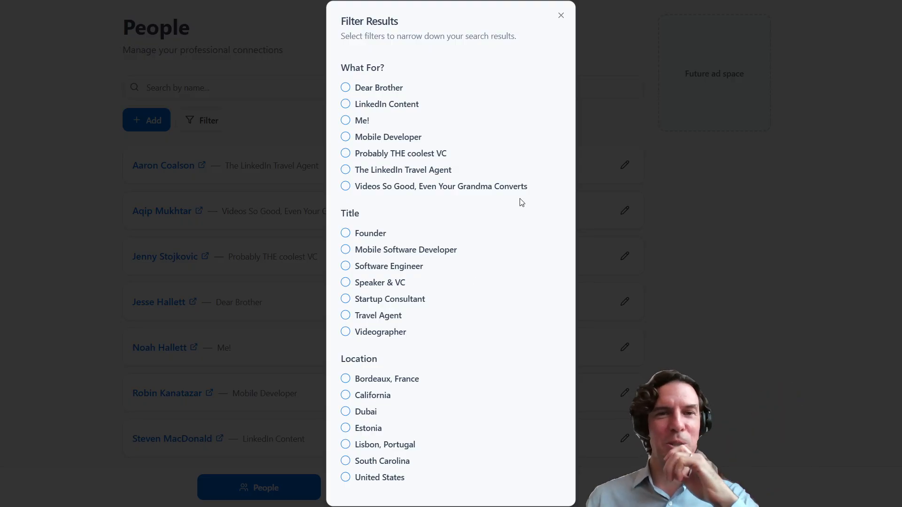
{"action": "left_click", "coordinate": [561, 15]}
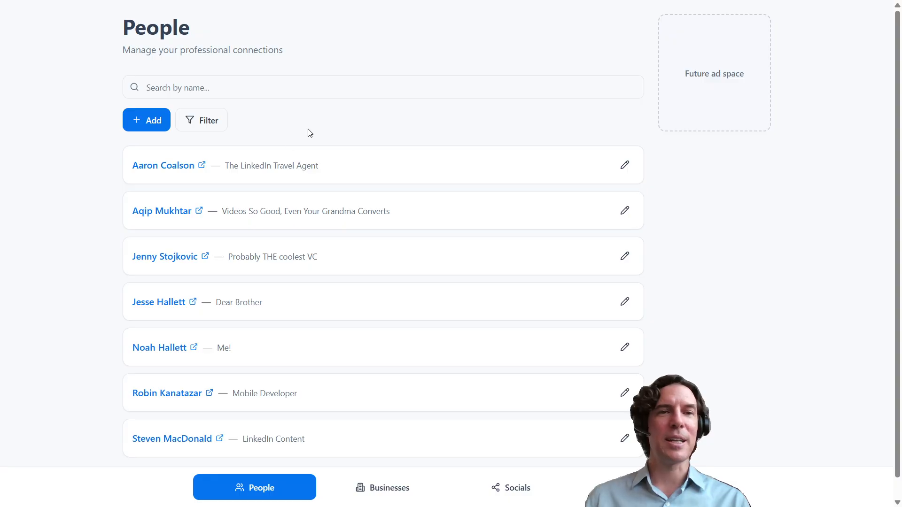
Step: Review the fields of the Add Person form, close it without adding an entry, and look through the People list
{"action": "left_click", "coordinate": [141, 121]}
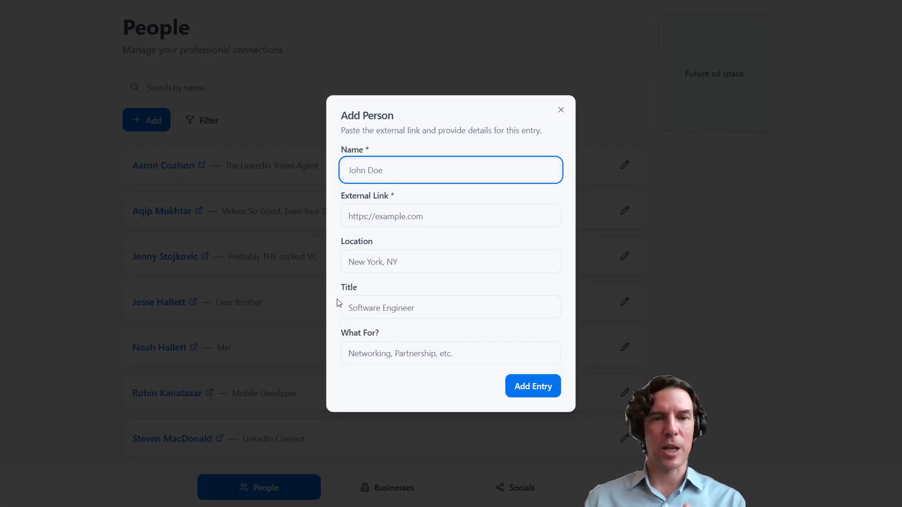
{"action": "left_click", "coordinate": [561, 111]}
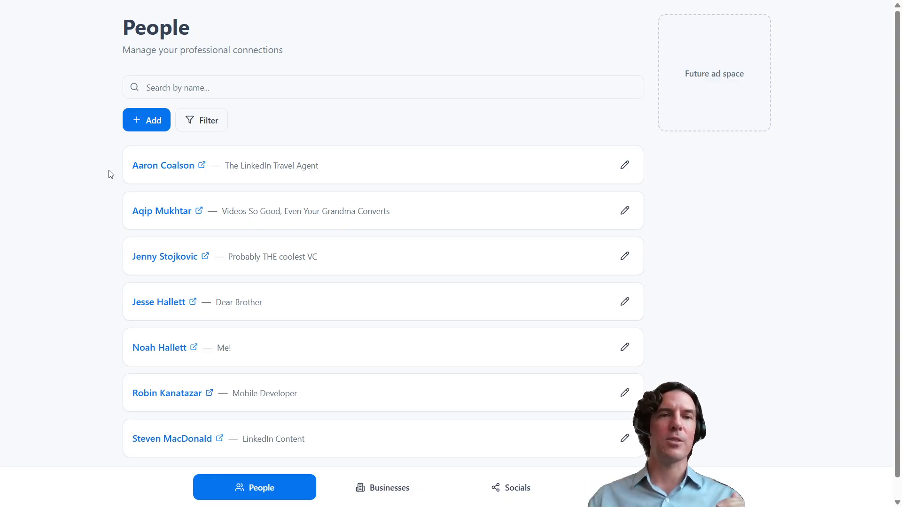
{"action": "scroll", "coordinate": [386, 296], "scroll_direction": "down", "scroll_amount": 1}
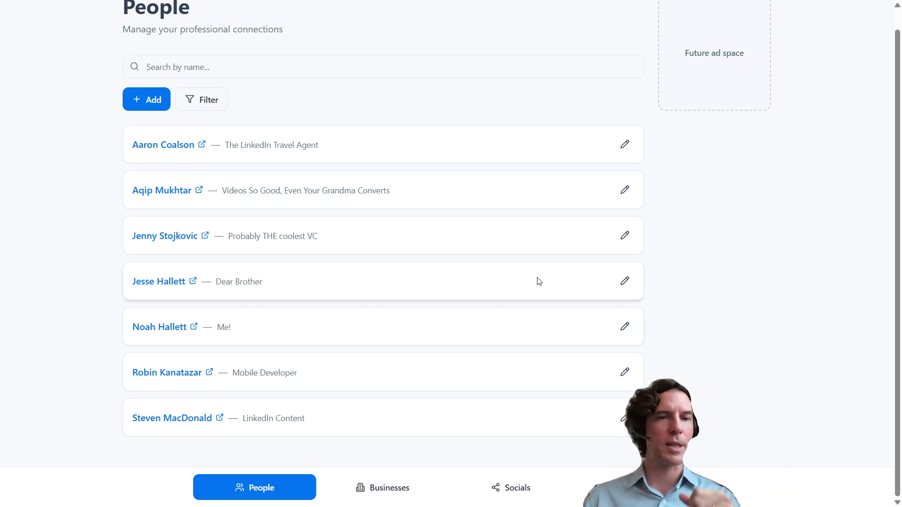
{"action": "scroll", "coordinate": [747, 269], "scroll_direction": "up", "scroll_amount": 1}
{"action": "scroll", "coordinate": [756, 270], "scroll_direction": "down", "scroll_amount": 1}
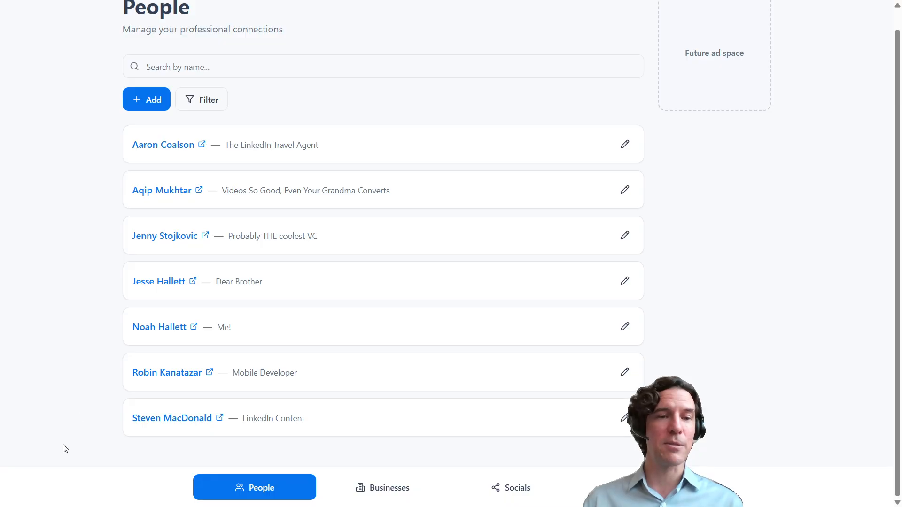
Step: View the Businesses and Socials lists, highlighting YouTube in the GoBoldr social entry's description and the "Future ad space" placeholder
{"action": "left_click", "coordinate": [388, 489]}
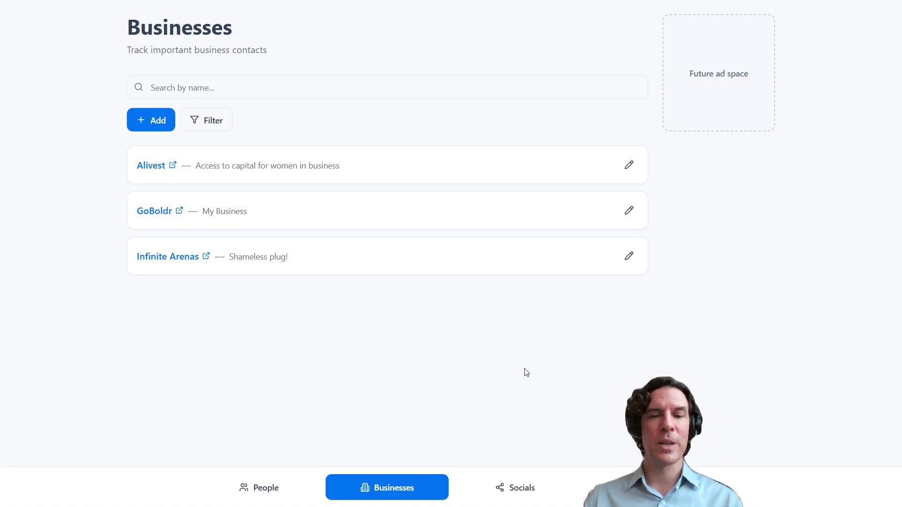
{"action": "left_click", "coordinate": [524, 487]}
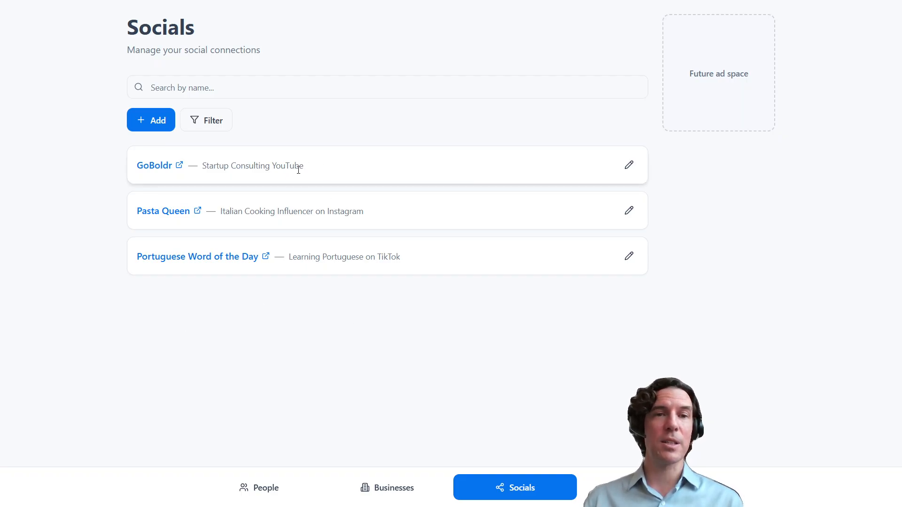
{"action": "left_click_drag", "start_coordinate": [307, 166], "coordinate": [273, 169]}
{"action": "left_click", "coordinate": [755, 219]}
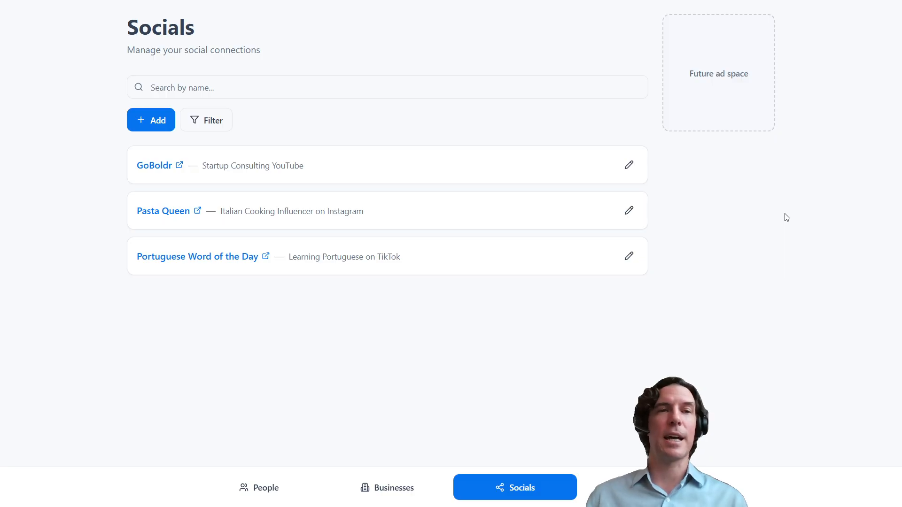
{"action": "left_click_drag", "start_coordinate": [798, 145], "coordinate": [668, 33]}
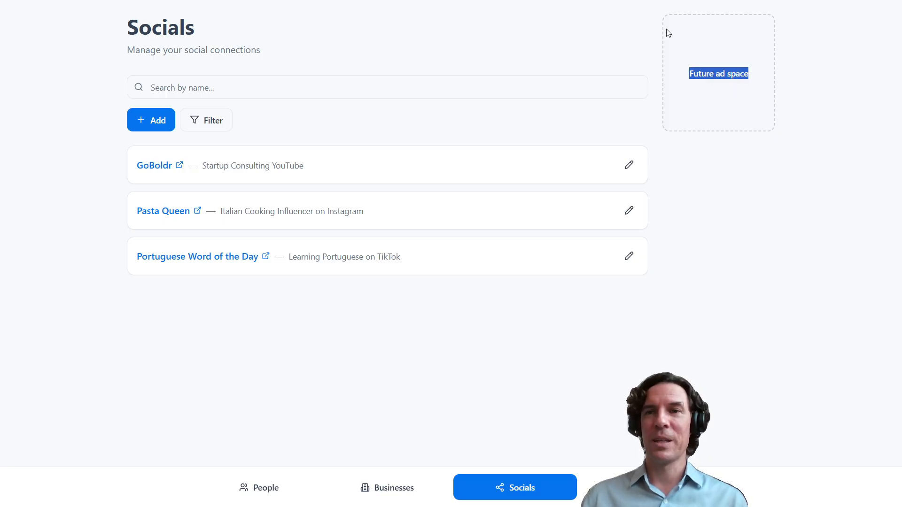
{"action": "left_click", "coordinate": [856, 79]}
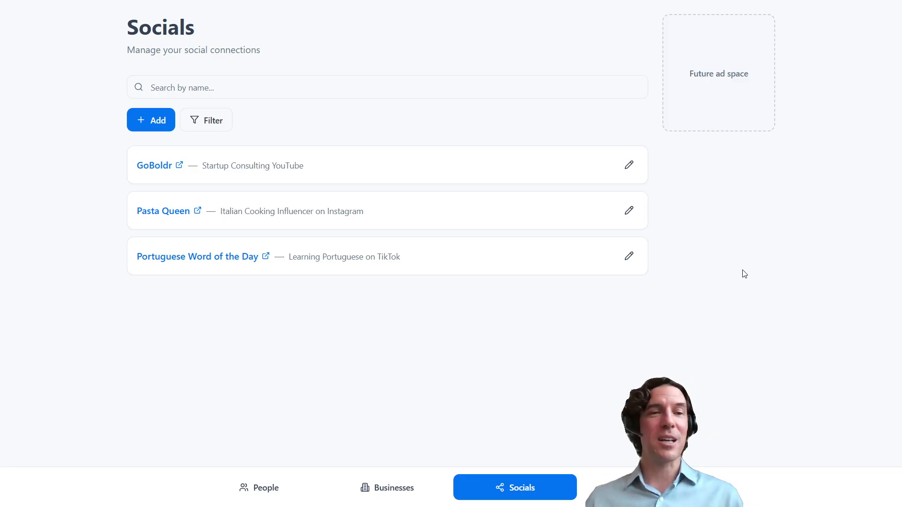
Step: Return to the People list and look over its entries from the first to the last
{"action": "left_click", "coordinate": [239, 488]}
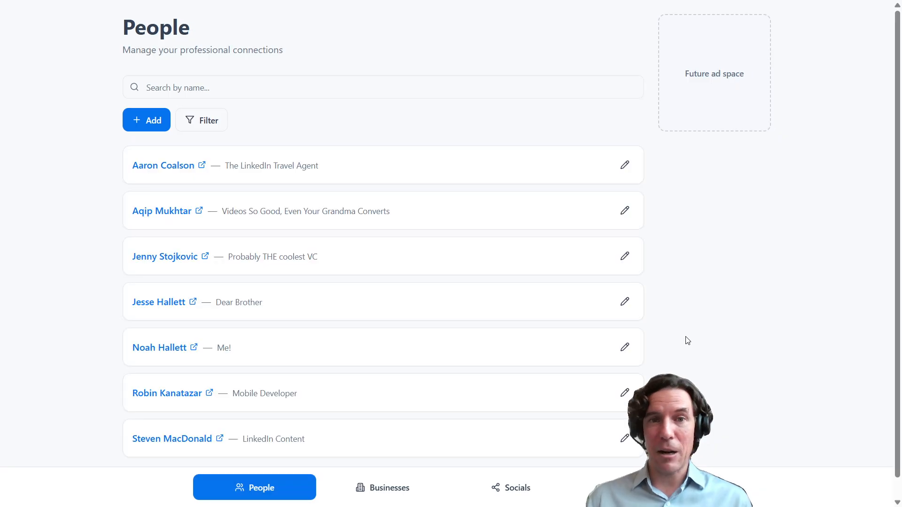
{"action": "scroll", "coordinate": [542, 244], "scroll_direction": "down", "scroll_amount": 1}
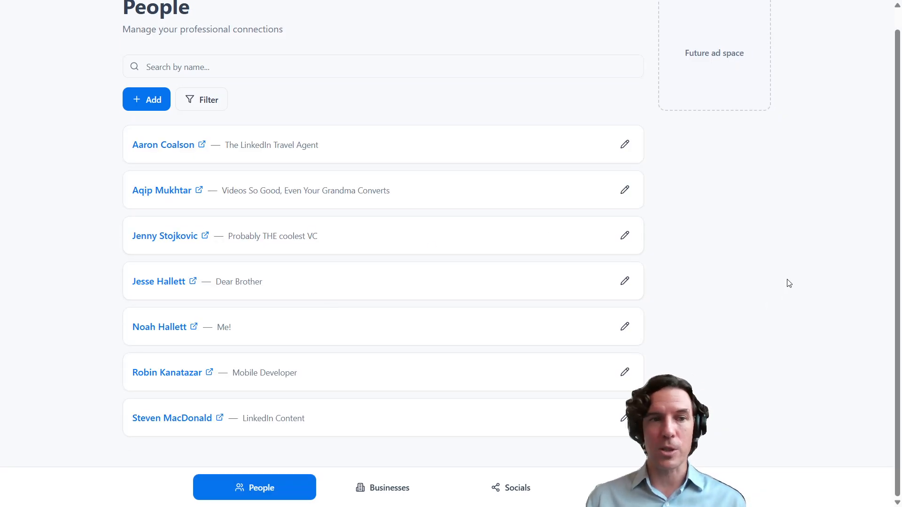
{"action": "scroll", "coordinate": [462, 277], "scroll_direction": "up", "scroll_amount": 1}
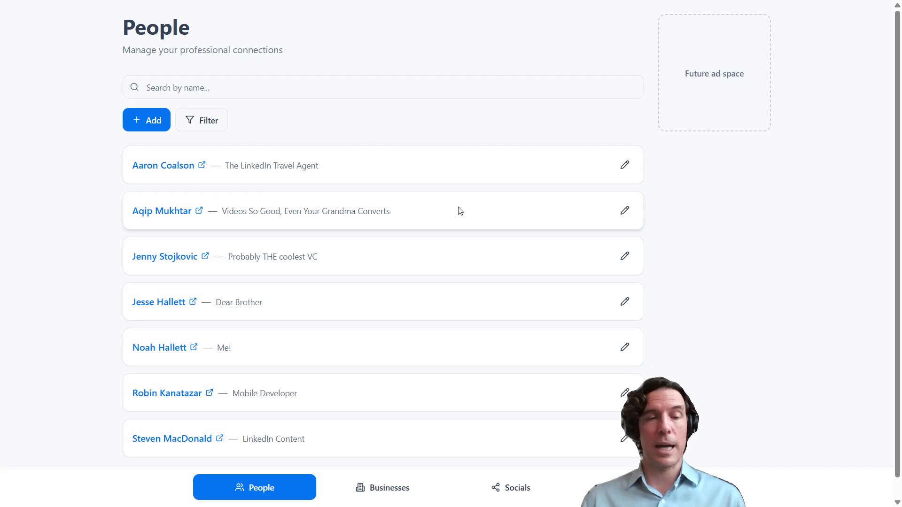
{"action": "scroll", "coordinate": [747, 244], "scroll_direction": "down", "scroll_amount": 1}
{"action": "scroll", "coordinate": [746, 249], "scroll_direction": "up", "scroll_amount": 1}
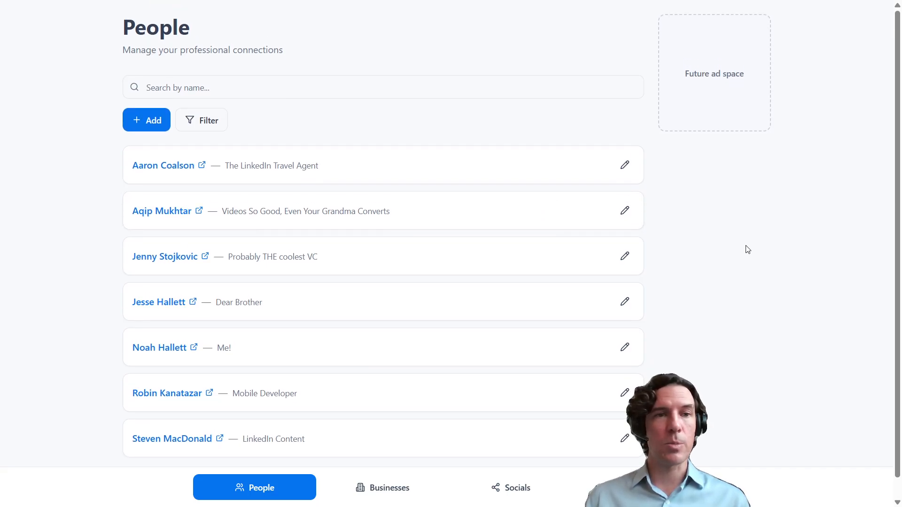
Step: Cycle through the Businesses, Socials and People lists three times to compare their layouts, finishing on People
{"action": "left_click", "coordinate": [362, 490]}
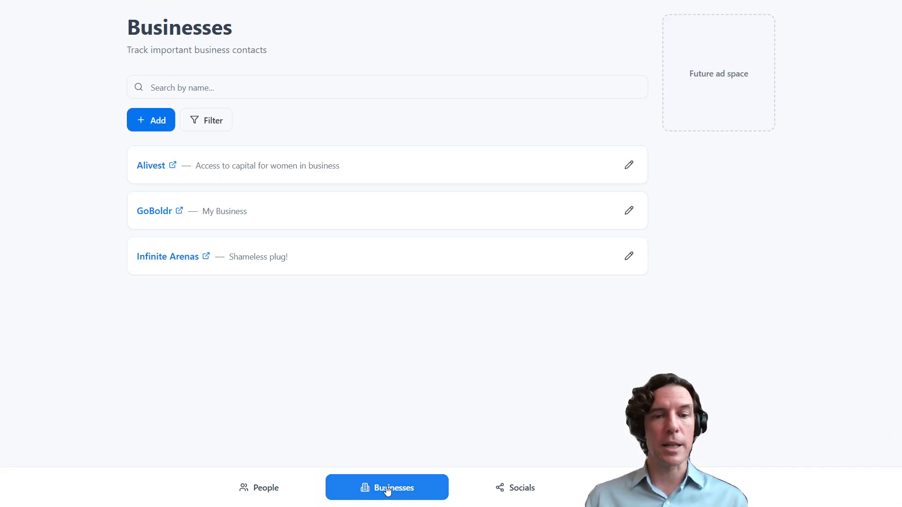
{"action": "left_click", "coordinate": [516, 491]}
{"action": "left_click", "coordinate": [275, 496]}
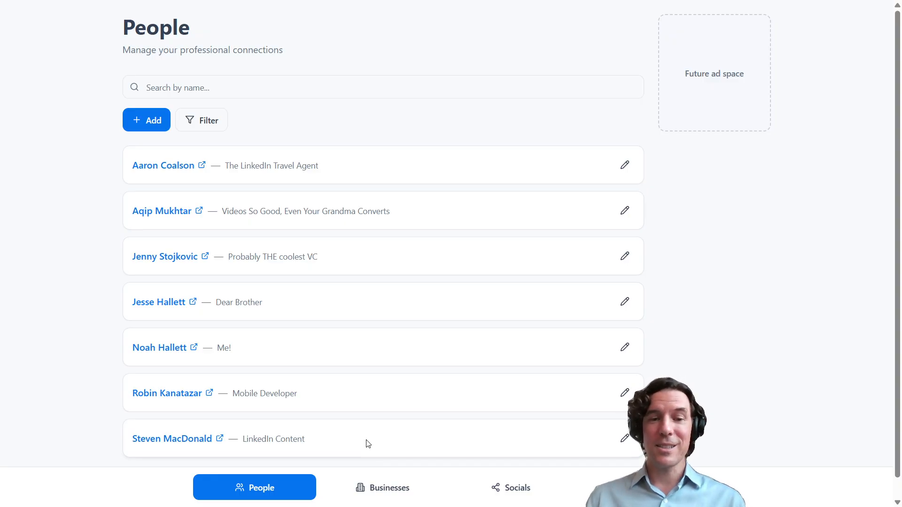
{"action": "left_click", "coordinate": [388, 487]}
{"action": "left_click", "coordinate": [519, 487]}
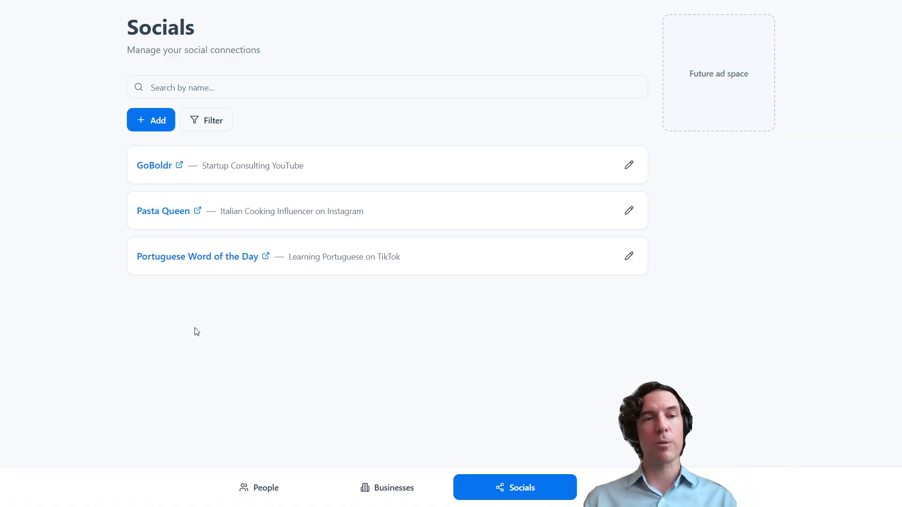
{"action": "left_click", "coordinate": [282, 483]}
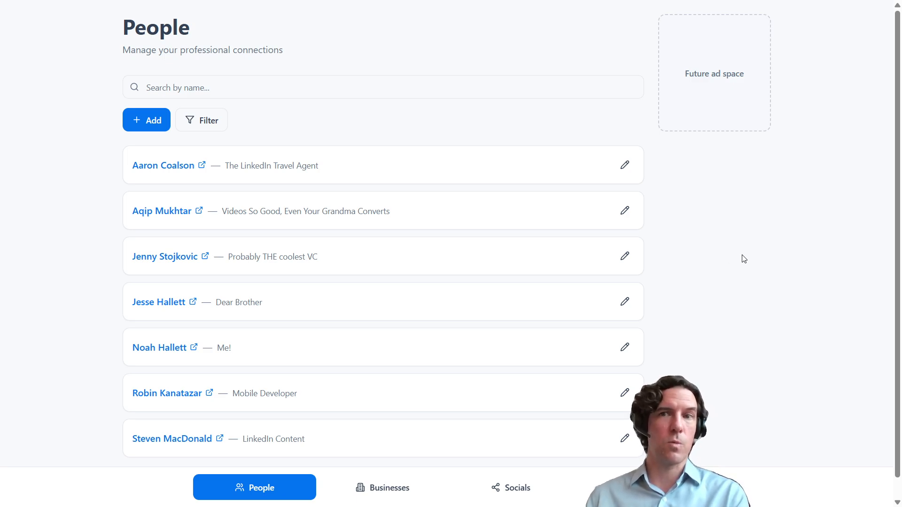
{"action": "left_click", "coordinate": [379, 488]}
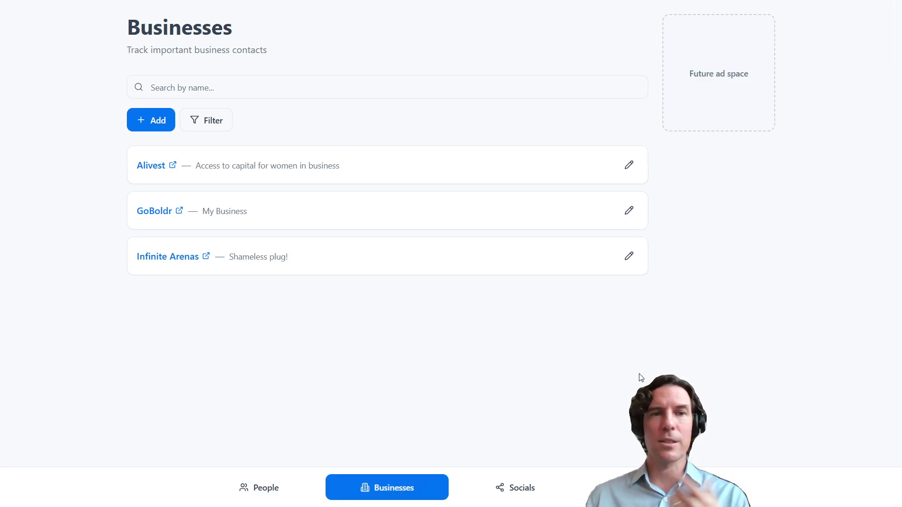
{"action": "left_click", "coordinate": [512, 489]}
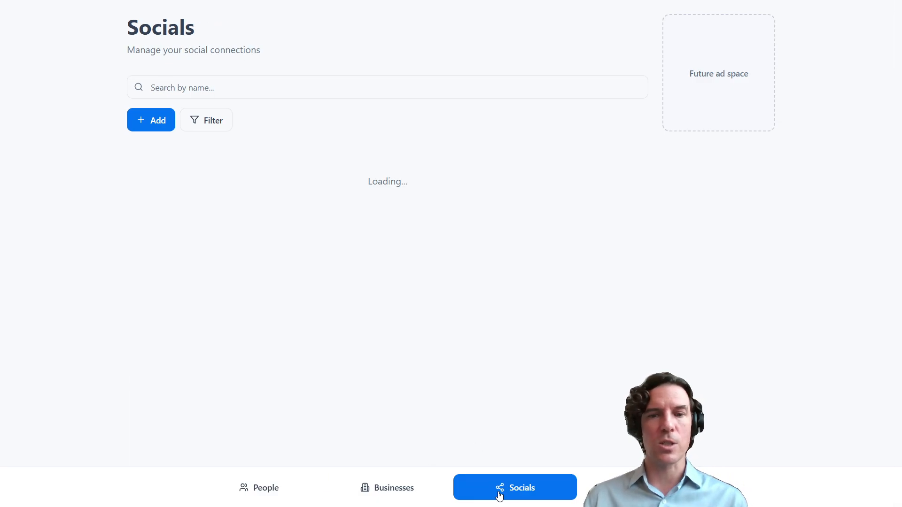
{"action": "left_click", "coordinate": [256, 489]}
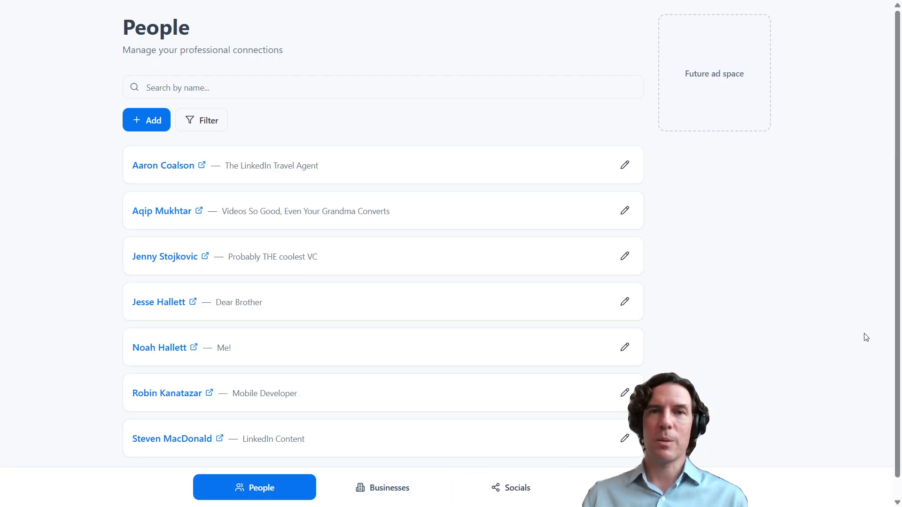